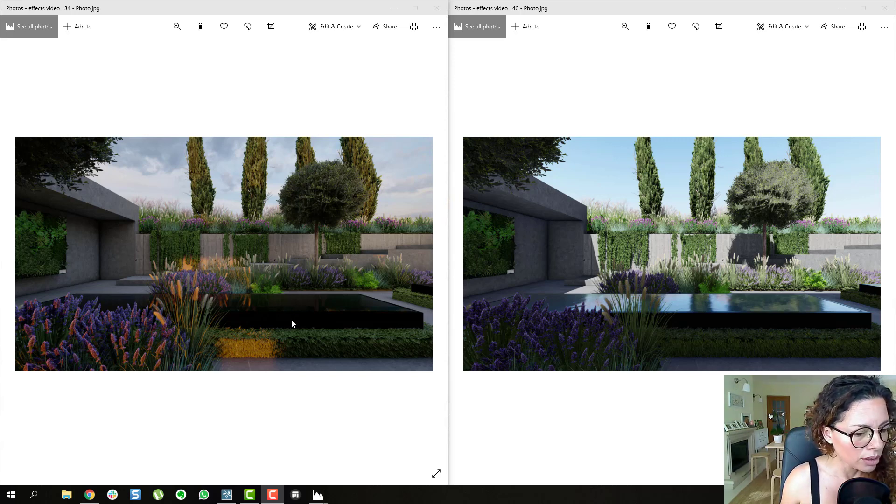
Step: Browse the garden renders in the two side-by-side viewers until renders 36 and 40 are shown together
{"action": "left_click", "coordinate": [267, 304]}
{"action": "key", "text": "Right"}
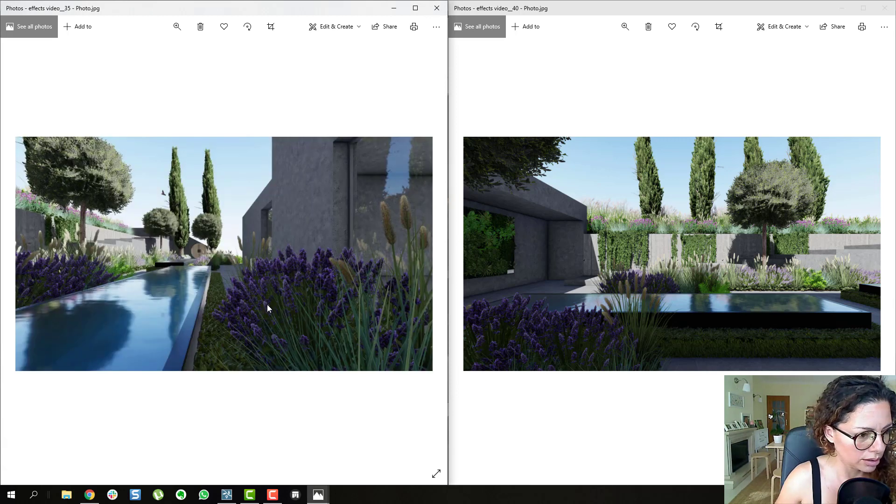
{"action": "left_click", "coordinate": [573, 295]}
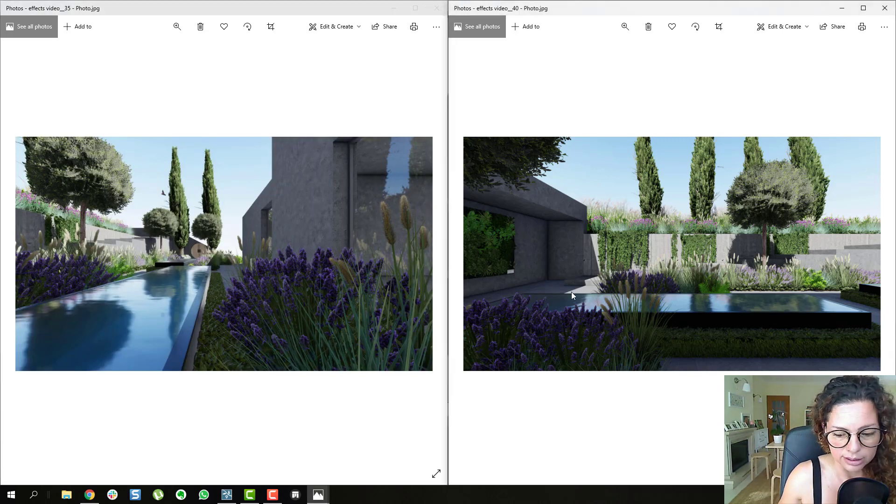
{"action": "key", "text": "Right"}
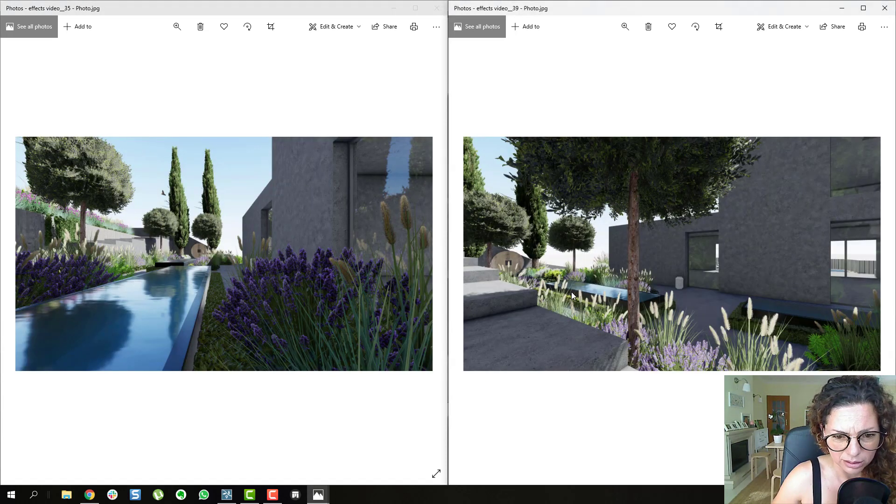
{"action": "key", "text": "Left"}
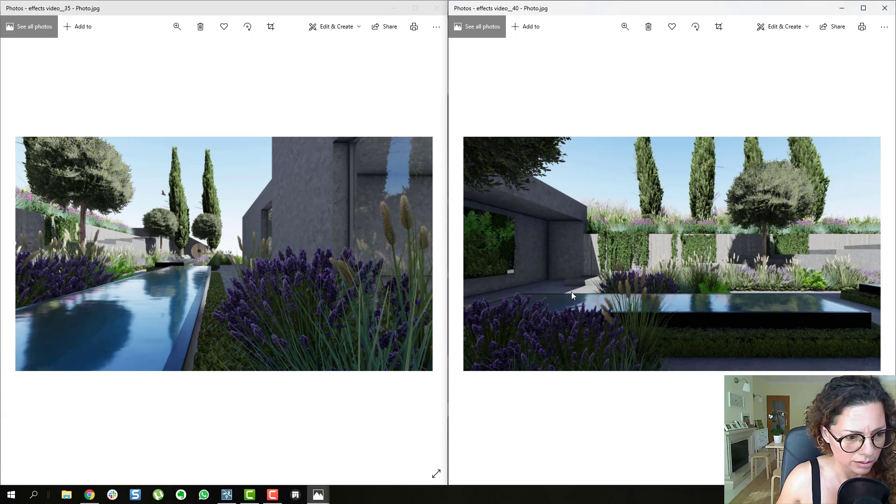
{"action": "left_click", "coordinate": [335, 299]}
{"action": "key", "text": "Right"}
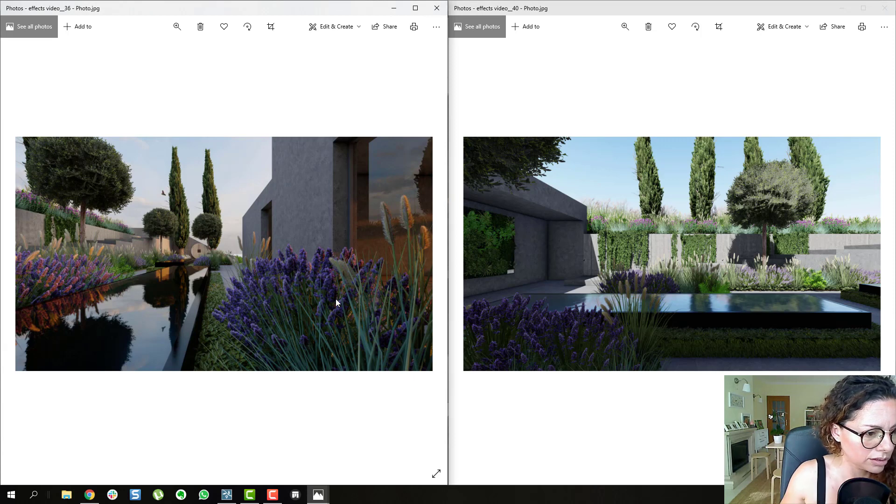
{"action": "key", "text": "alt+Tab"}
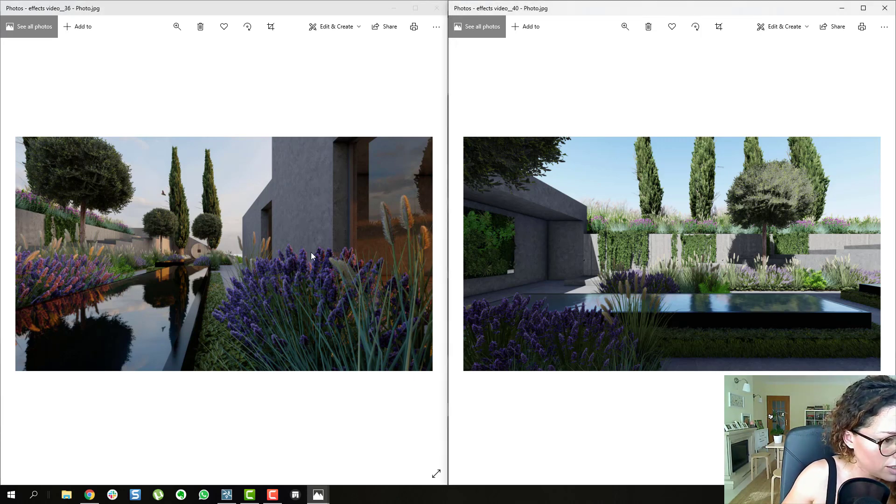
Step: Enlarge the viewer holding render 36 and compare it repeatedly with render 35, examining sky, lighting, water reflections and plants
{"action": "left_click", "coordinate": [415, 8]}
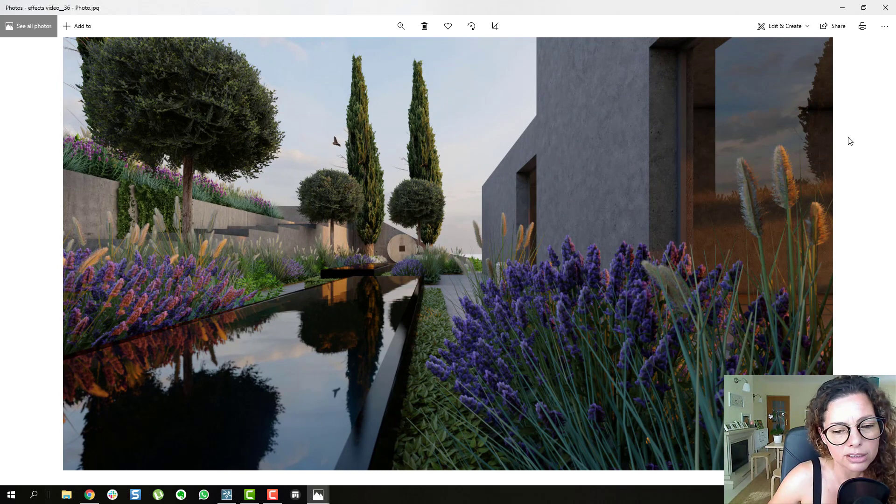
{"action": "key", "text": "Left"}
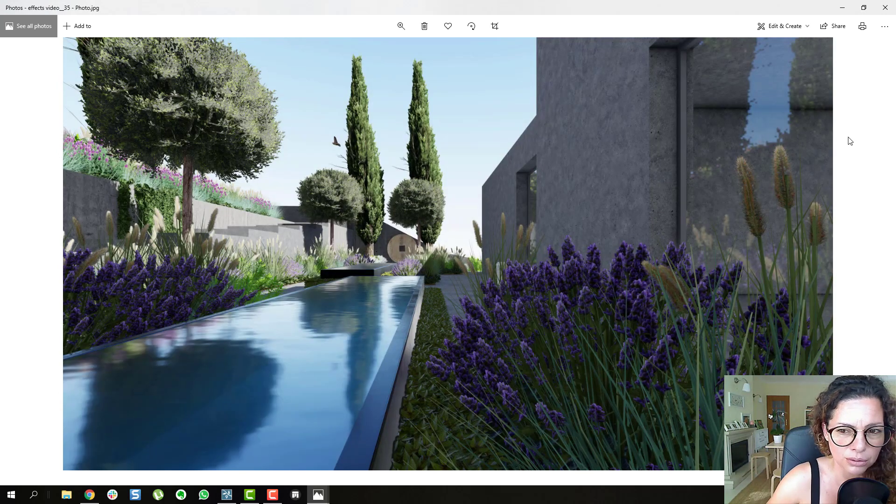
{"action": "key", "text": "Right"}
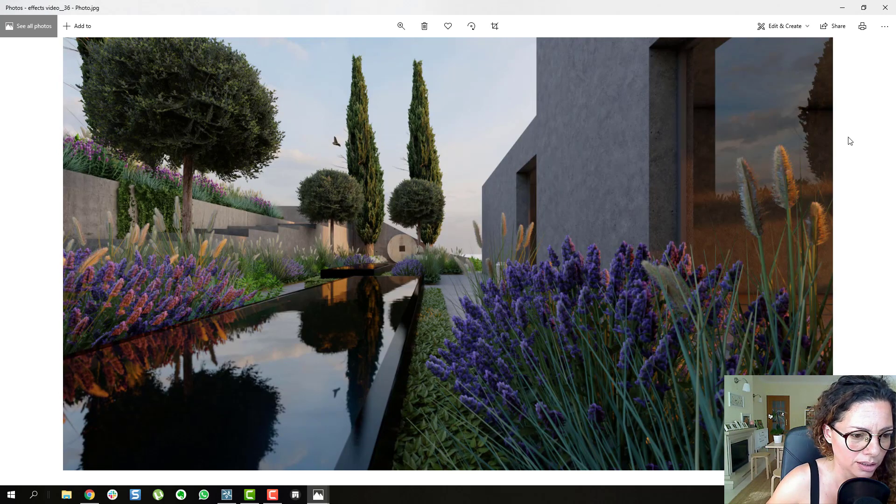
{"action": "key", "text": "Left"}
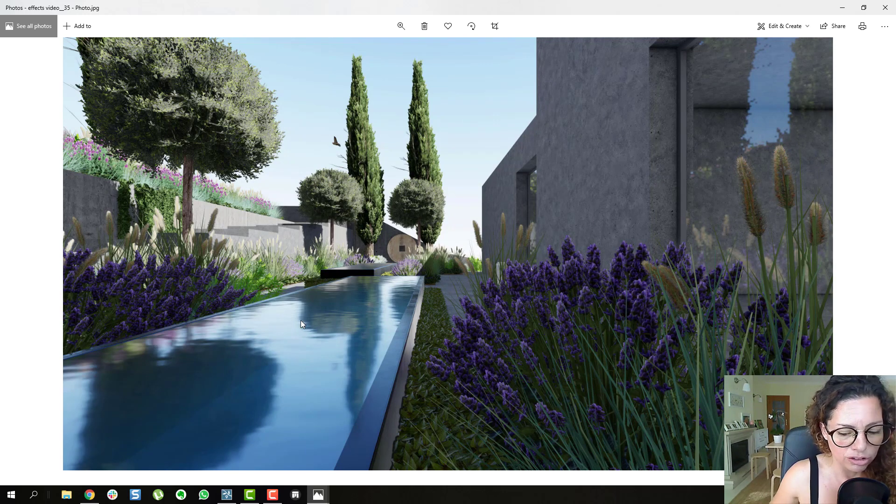
{"action": "key", "text": "Right"}
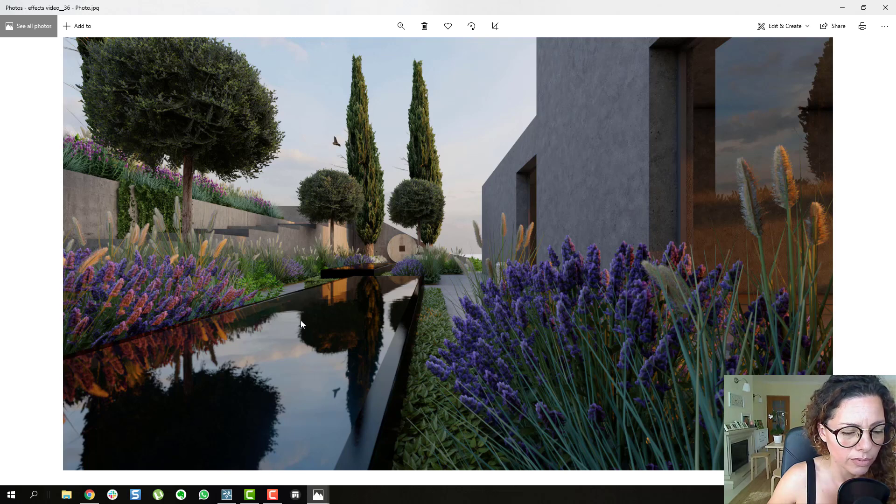
{"action": "key", "text": "Left"}
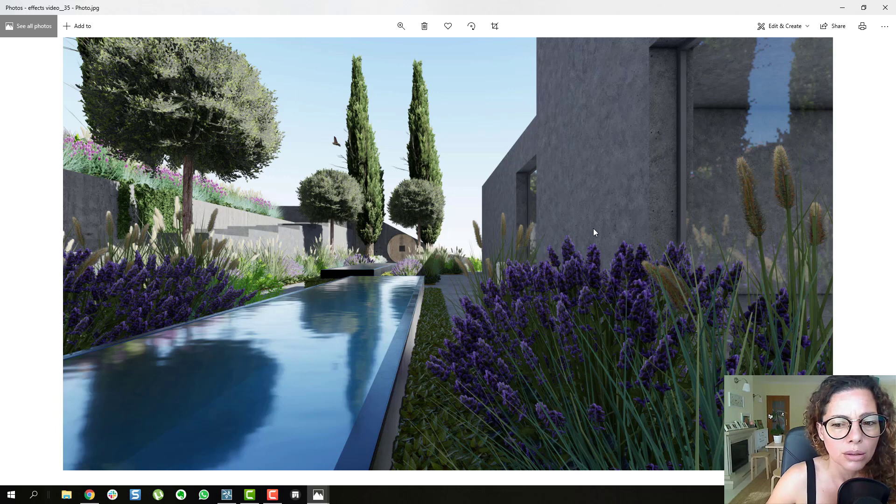
{"action": "key", "text": "Right"}
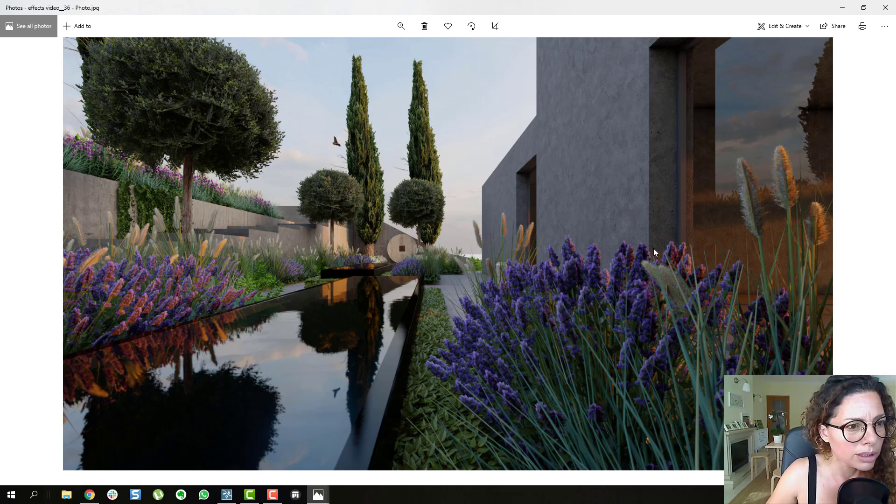
{"action": "key", "text": "Right"}
{"action": "key", "text": "Left"}
{"action": "key", "text": "Left"}
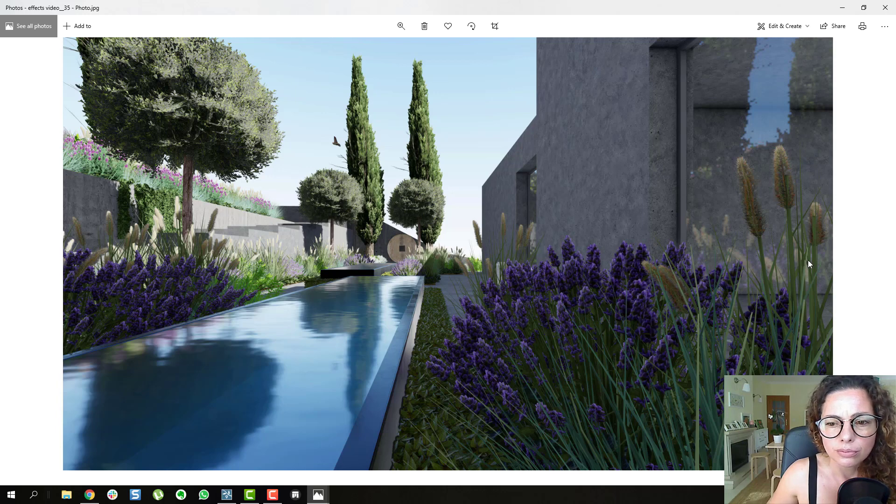
{"action": "key", "text": "Right"}
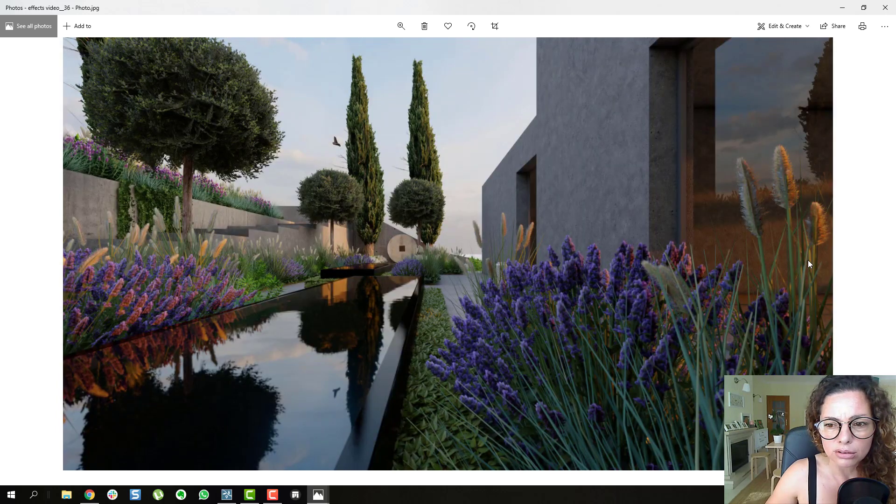
{"action": "key", "text": "Left"}
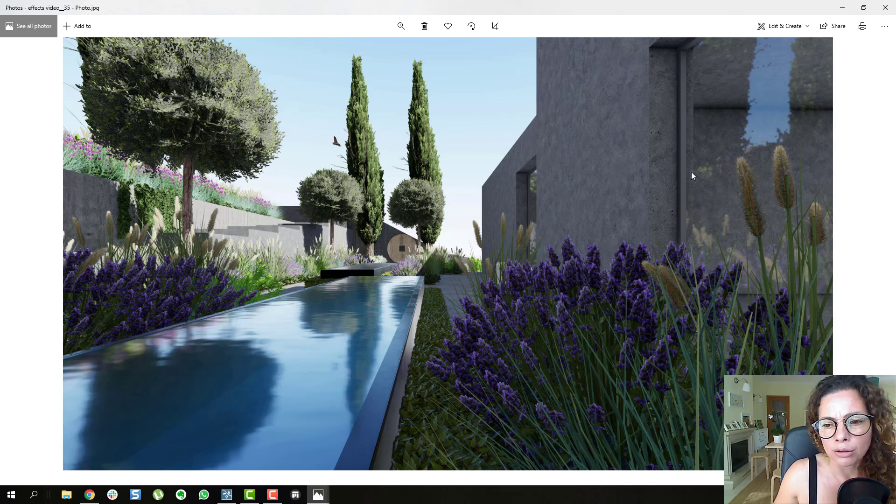
{"action": "key", "text": "Left"}
{"action": "key", "text": "Right"}
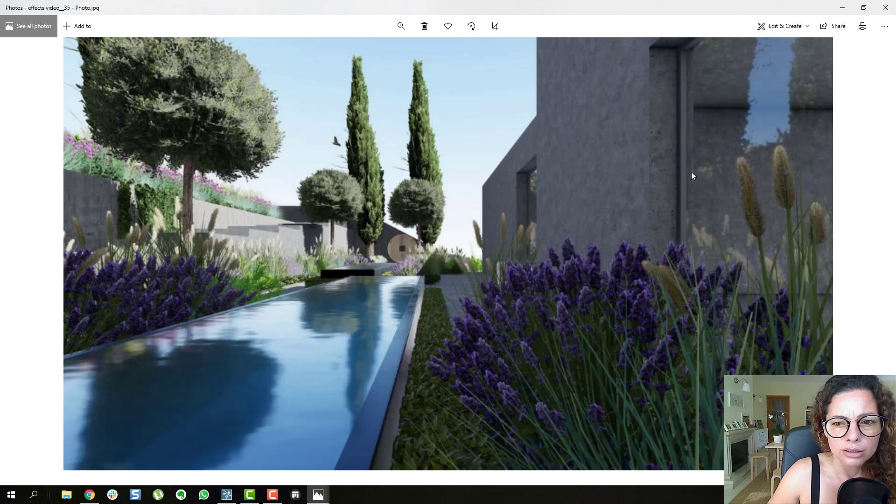
{"action": "key", "text": "Right"}
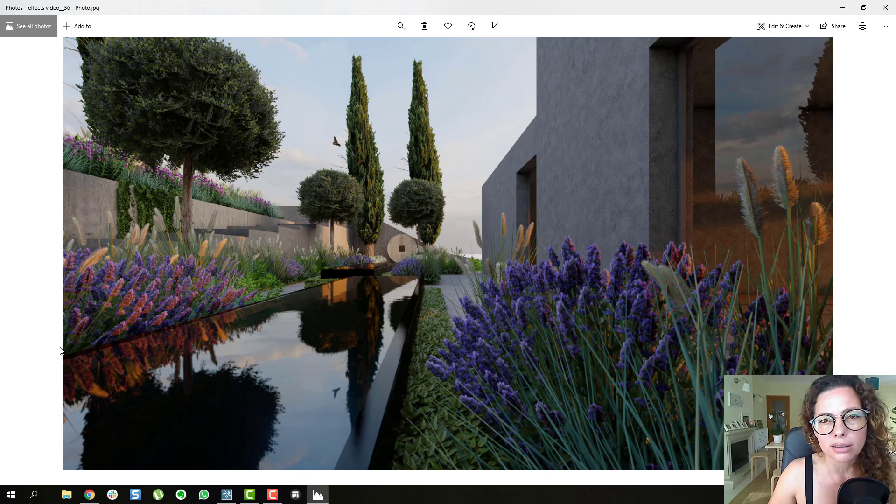
{"action": "key", "text": "Right"}
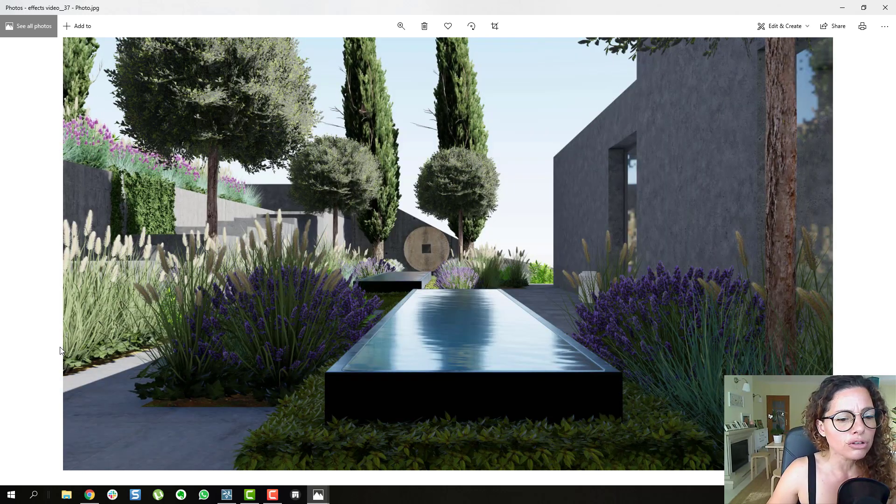
{"action": "key", "text": "Left"}
{"action": "key", "text": "Left"}
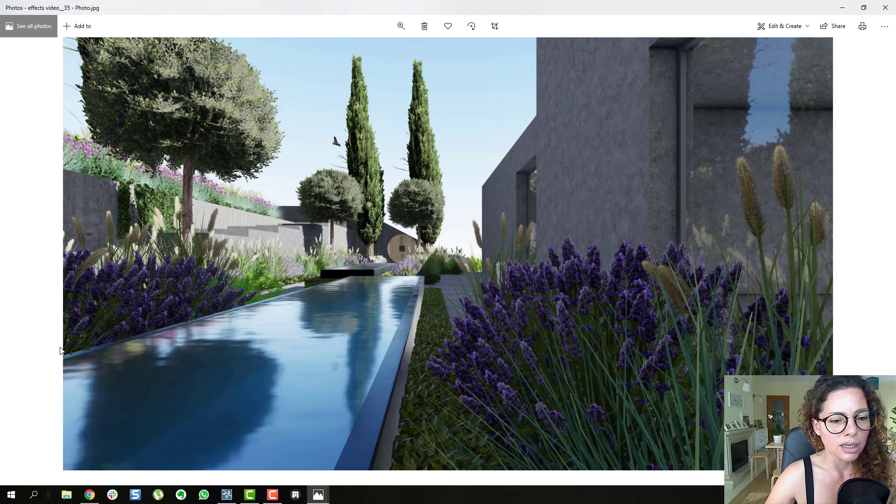
{"action": "key", "text": "Right"}
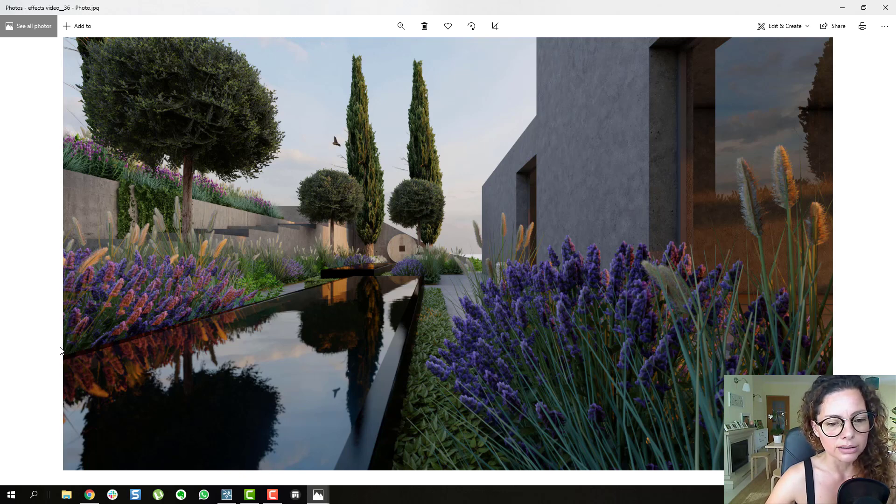
{"action": "key", "text": "Left"}
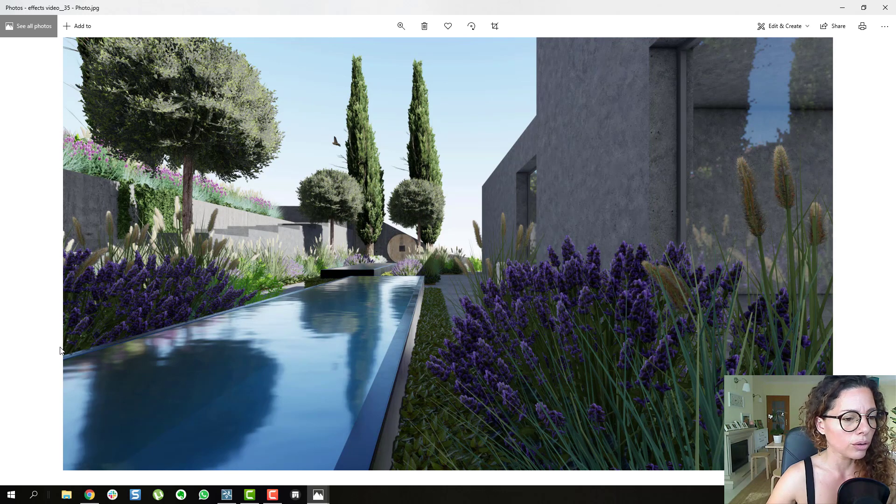
{"action": "key", "text": "Right"}
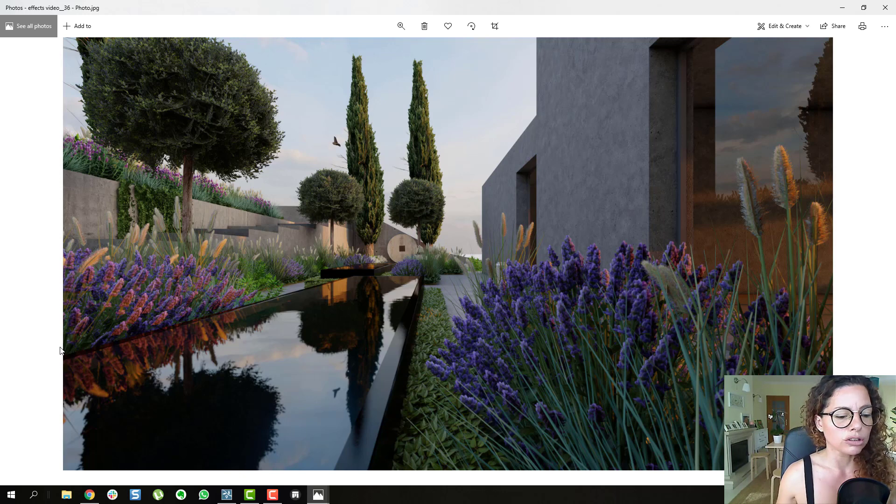
Step: Switch to Lumion and check the render size options for the current shot, 31 - Photo
{"action": "left_click", "coordinate": [228, 497]}
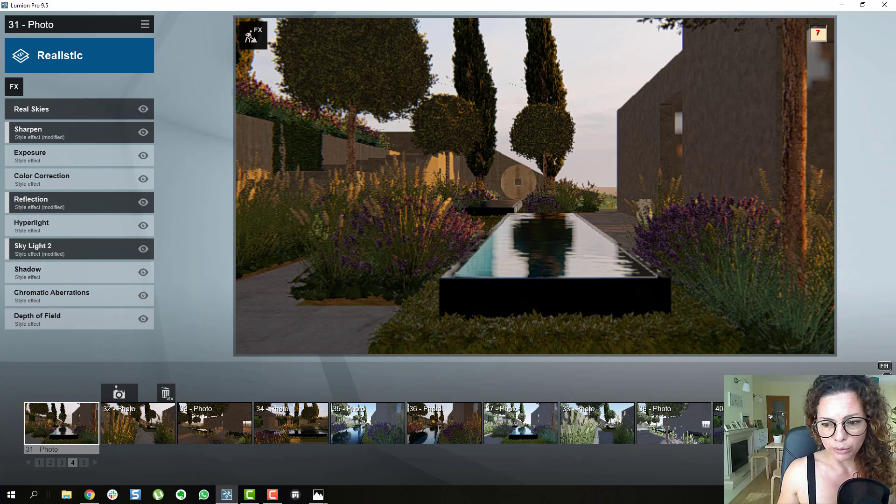
{"action": "left_click", "coordinate": [119, 395]}
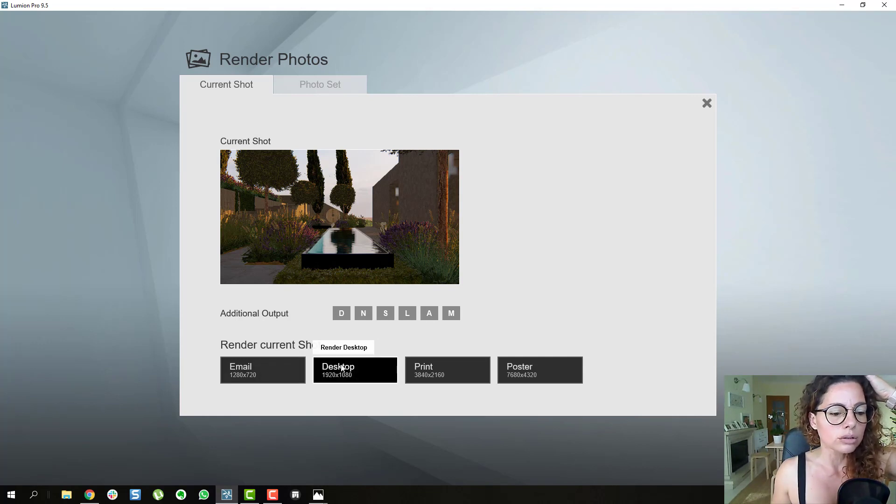
{"action": "left_click", "coordinate": [707, 102]}
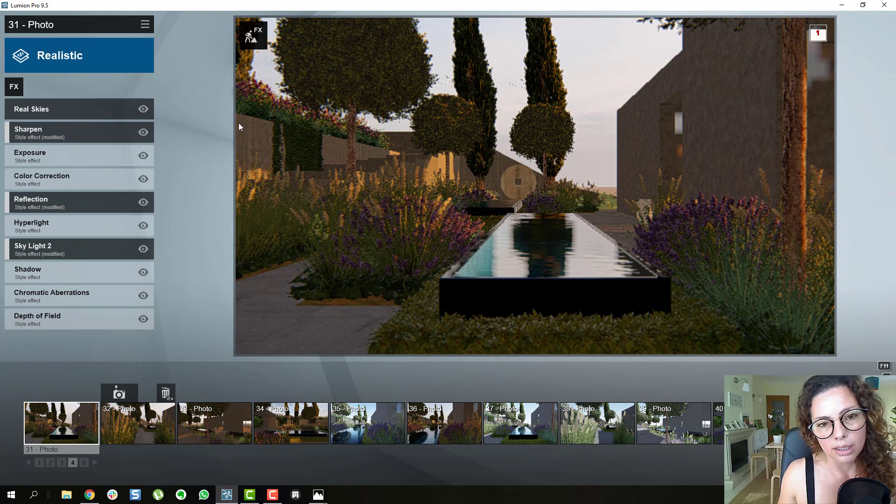
Step: Replace the sky in the Real Skies effect of 31 - Photo with Clear 4
{"action": "mouse_move", "coordinate": [36, 116]}
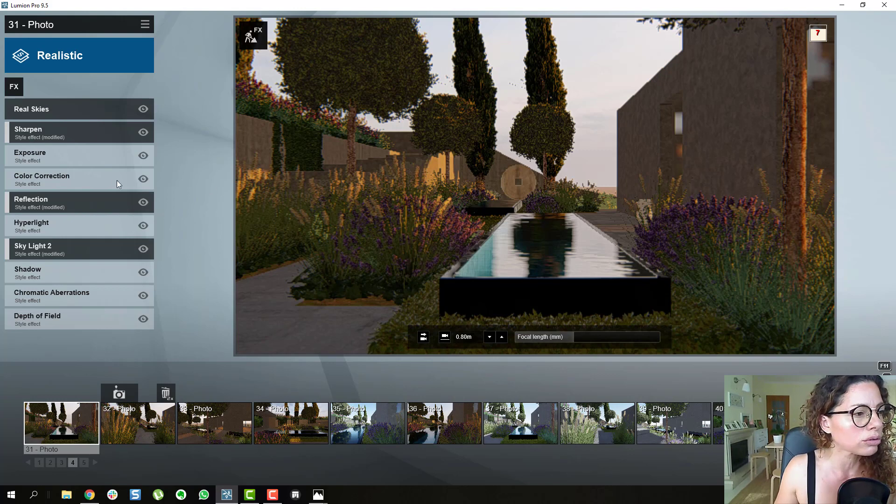
{"action": "left_click", "coordinate": [57, 108]}
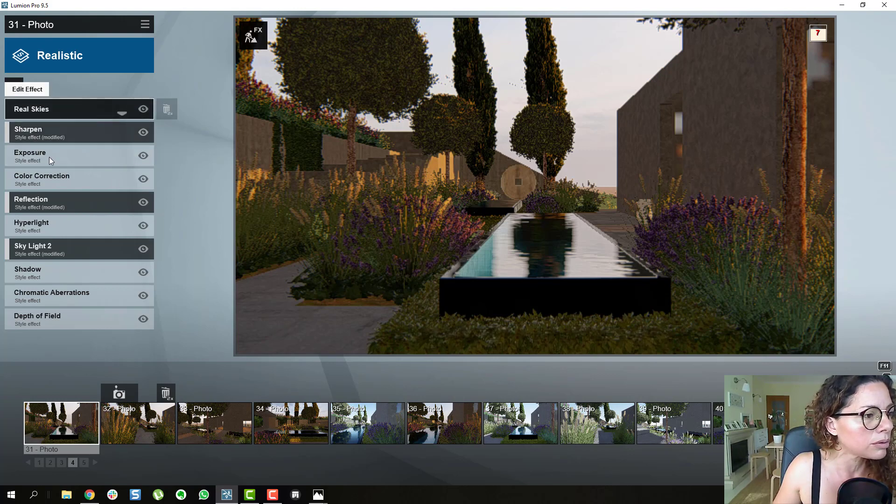
{"action": "left_click", "coordinate": [60, 112]}
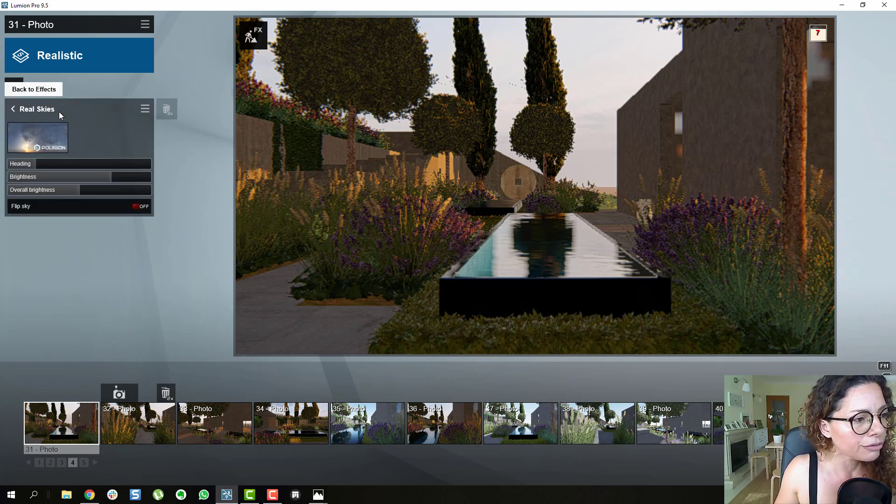
{"action": "left_click", "coordinate": [45, 137]}
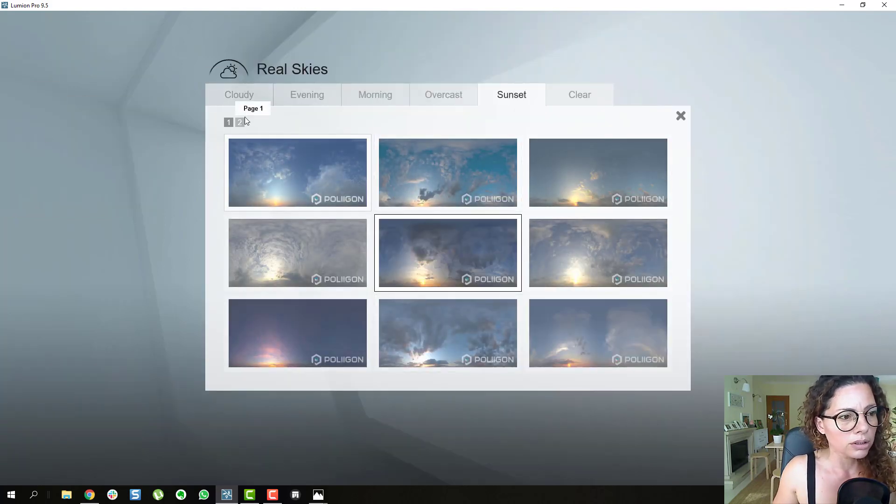
{"action": "left_click", "coordinate": [237, 96]}
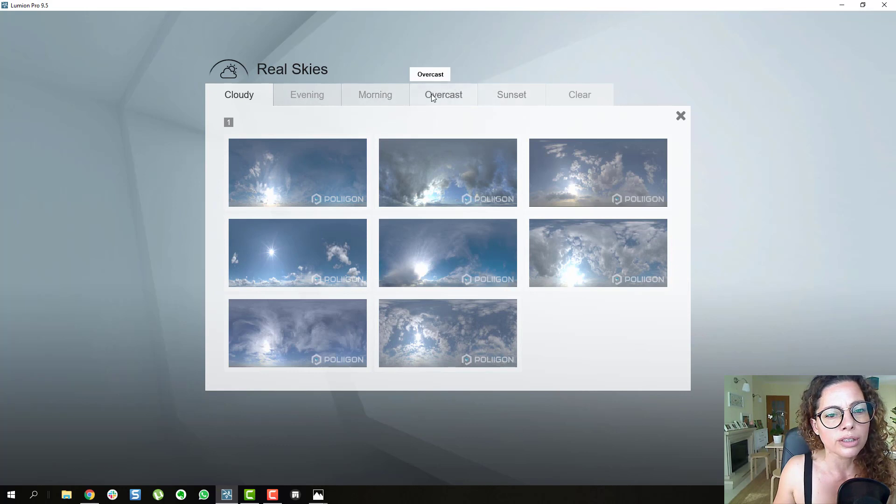
{"action": "left_click", "coordinate": [586, 101]}
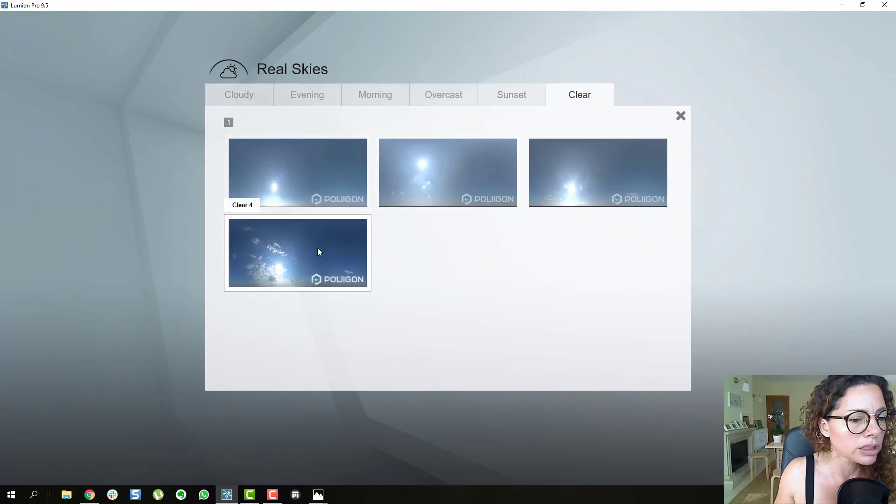
{"action": "left_click", "coordinate": [252, 233]}
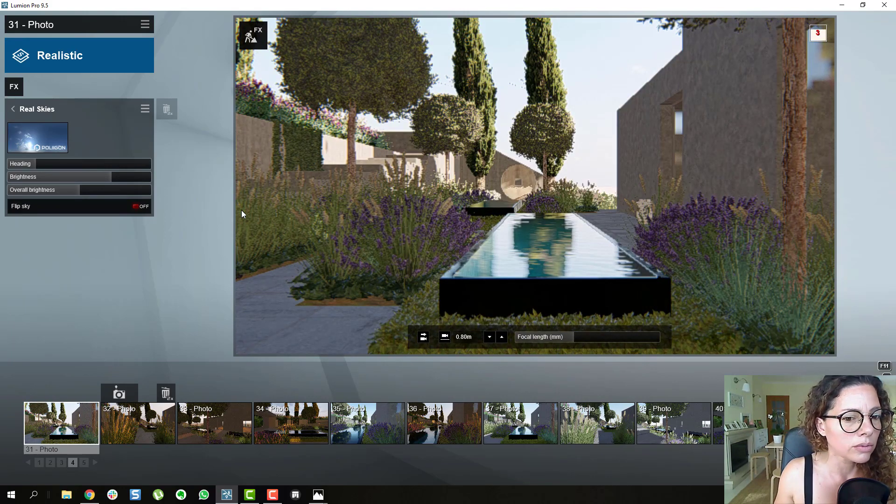
Step: Set the Real Skies heading to about 81.8 so the sun lights the scene from another direction
{"action": "mouse_move", "coordinate": [41, 176]}
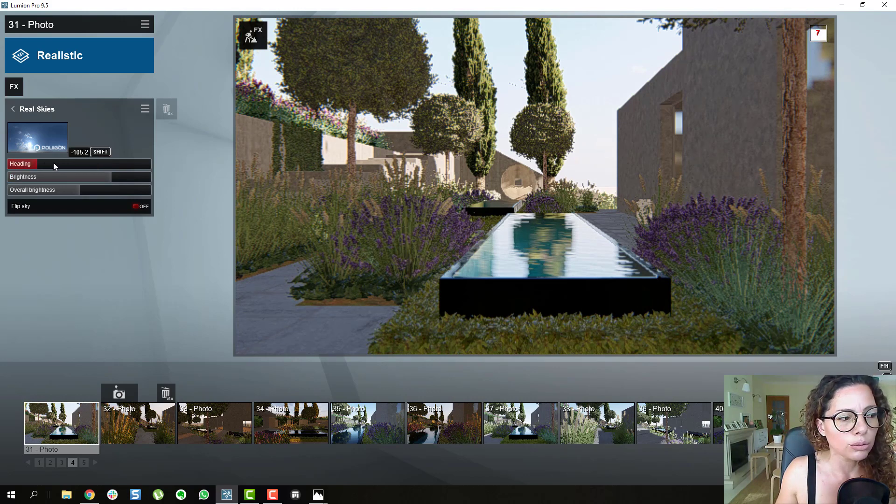
{"action": "left_click", "coordinate": [112, 166]}
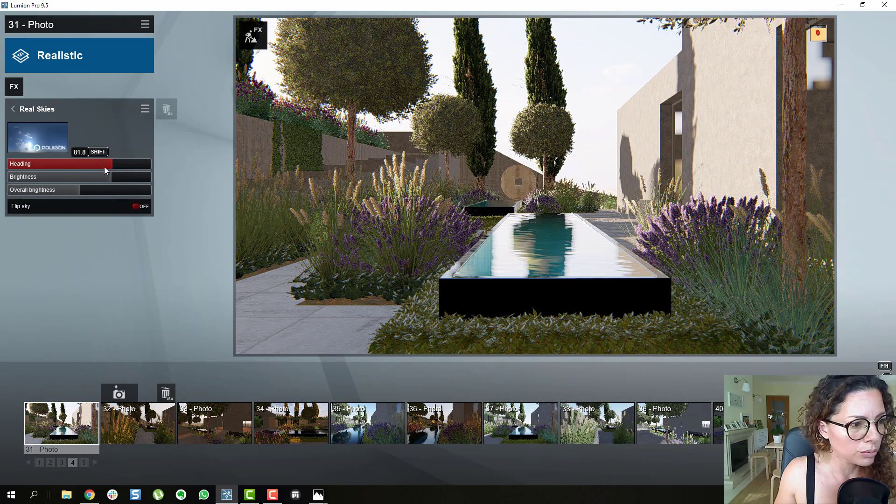
Step: Set the Real Skies heading to about 25.7 to change the direction of the sunlight on the pool and facade
{"action": "left_click", "coordinate": [97, 167]}
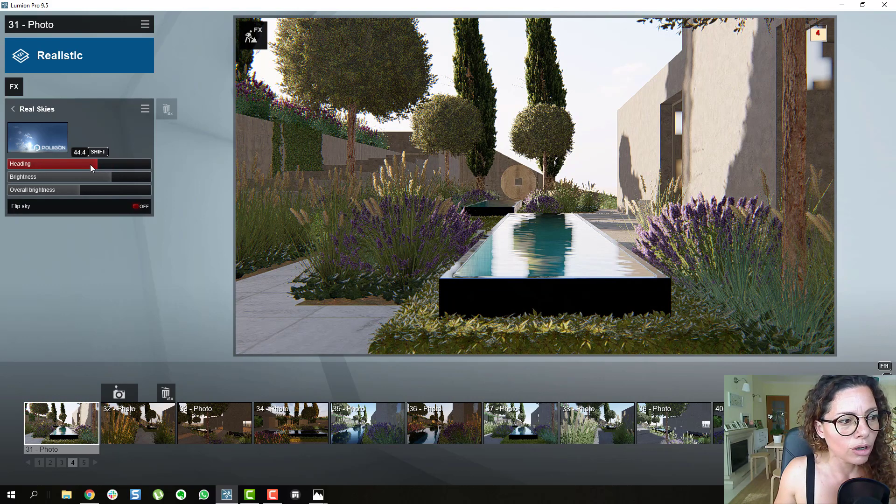
{"action": "left_click", "coordinate": [91, 164]}
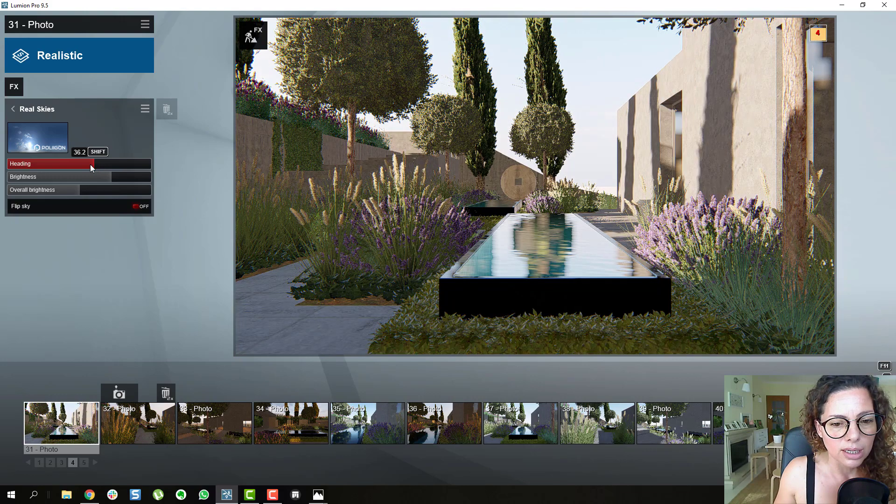
{"action": "left_click", "coordinate": [91, 164]}
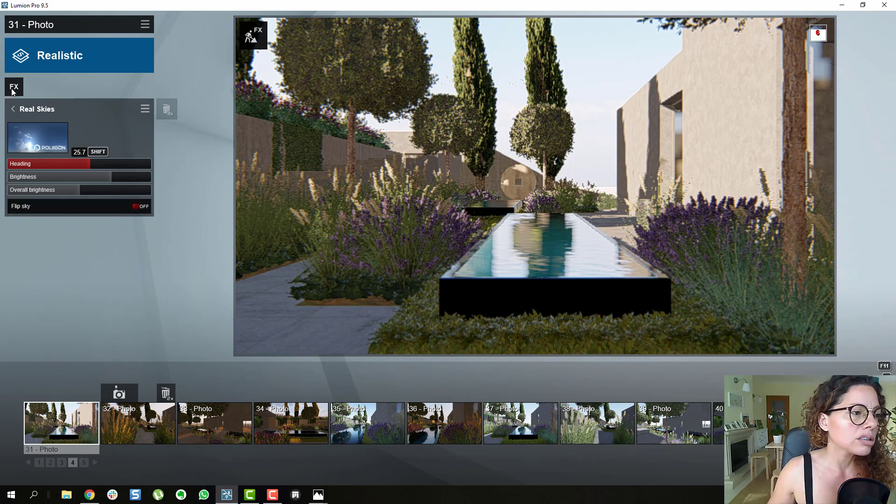
Step: Add a Sun Study effect to 31 - Photo and disable the Real Skies effect that blocks it
{"action": "left_click", "coordinate": [13, 110]}
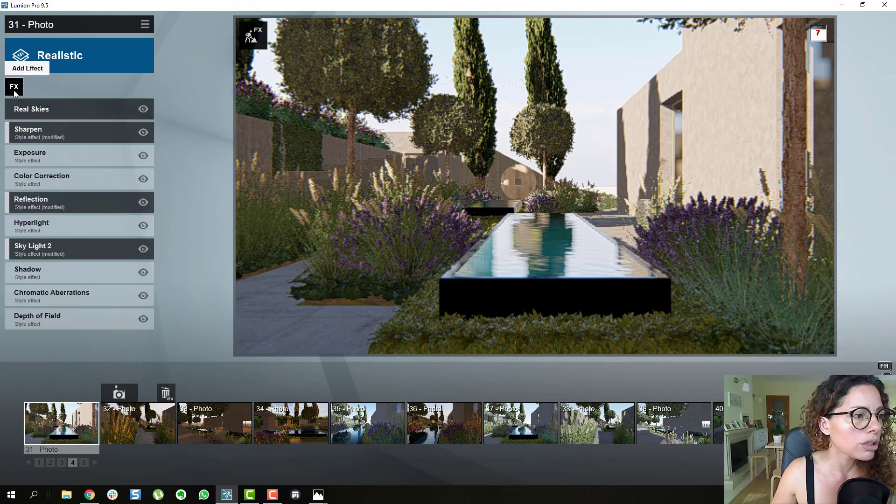
{"action": "left_click", "coordinate": [14, 88]}
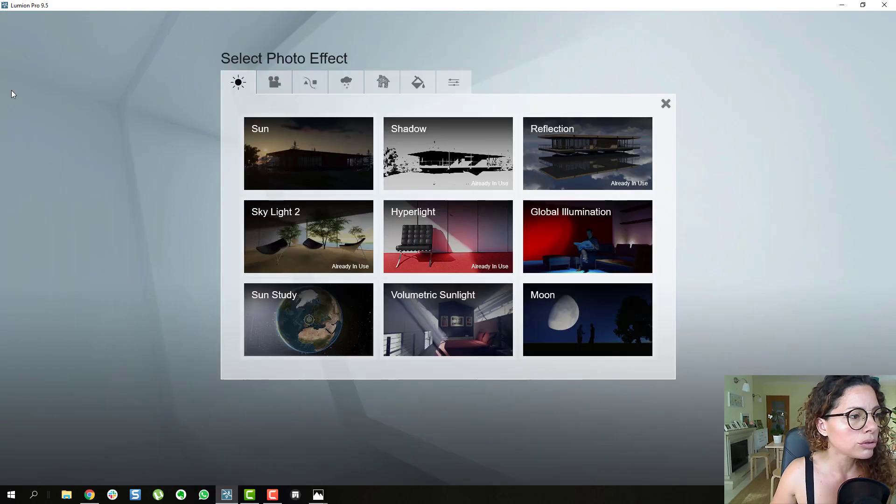
{"action": "left_click", "coordinate": [312, 321]}
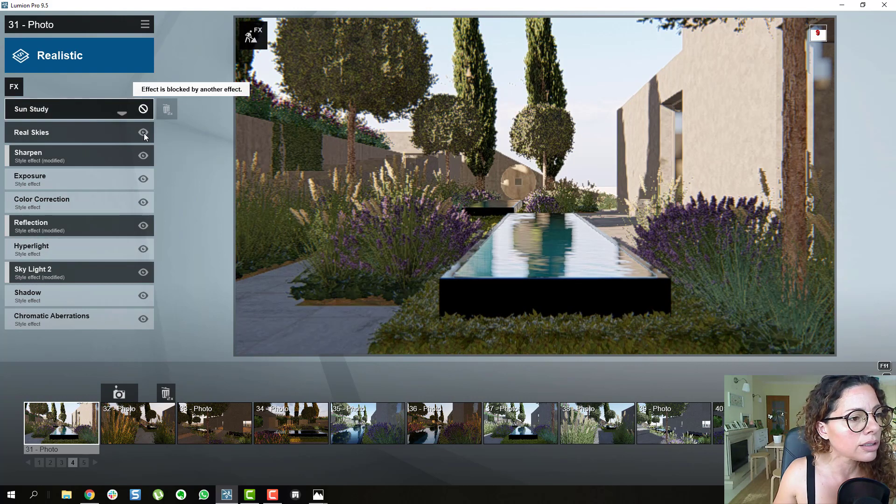
{"action": "left_click", "coordinate": [145, 133]}
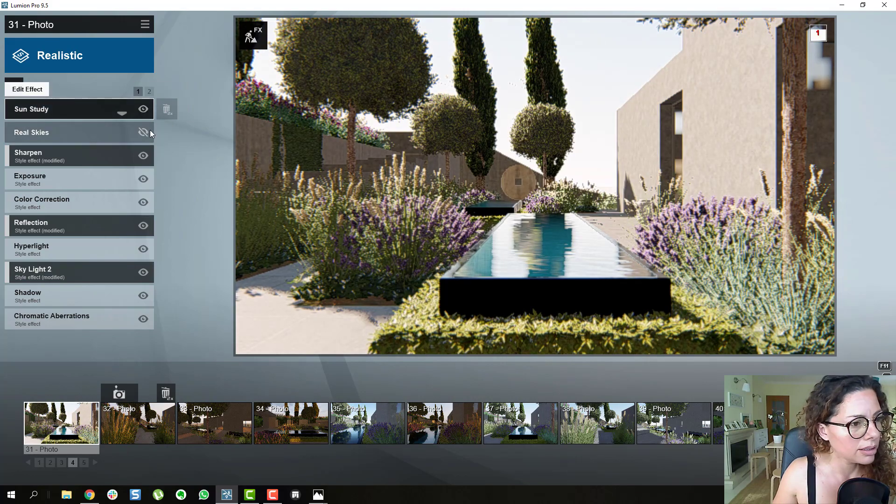
Step: Set the Sun Study hour to 11, check its location settings, and turn Real Skies back on
{"action": "left_click", "coordinate": [100, 110]}
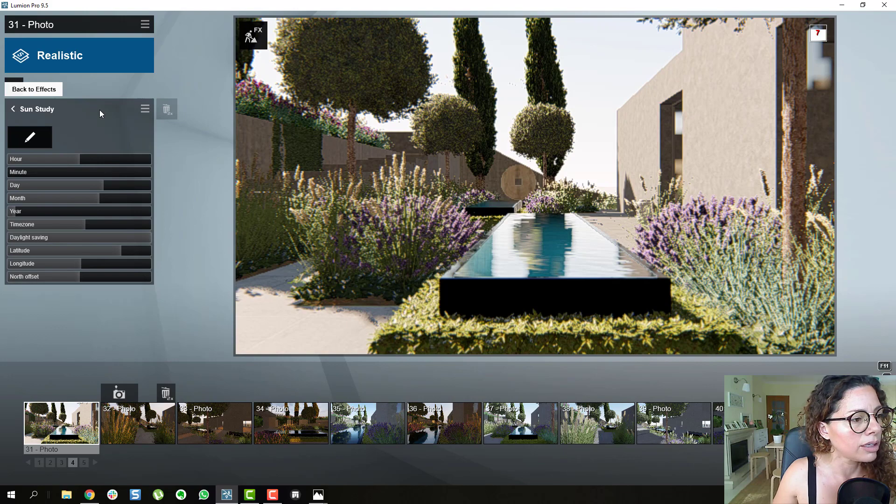
{"action": "mouse_move", "coordinate": [75, 157]}
{"action": "left_mouse_down"}
{"action": "mouse_move", "coordinate": [49, 161]}
{"action": "mouse_move", "coordinate": [75, 159]}
{"action": "left_mouse_up"}
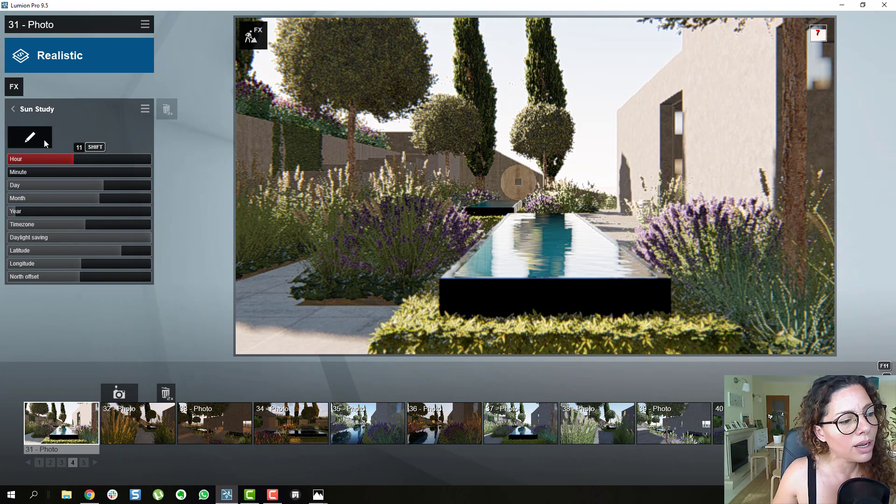
{"action": "mouse_move", "coordinate": [96, 265]}
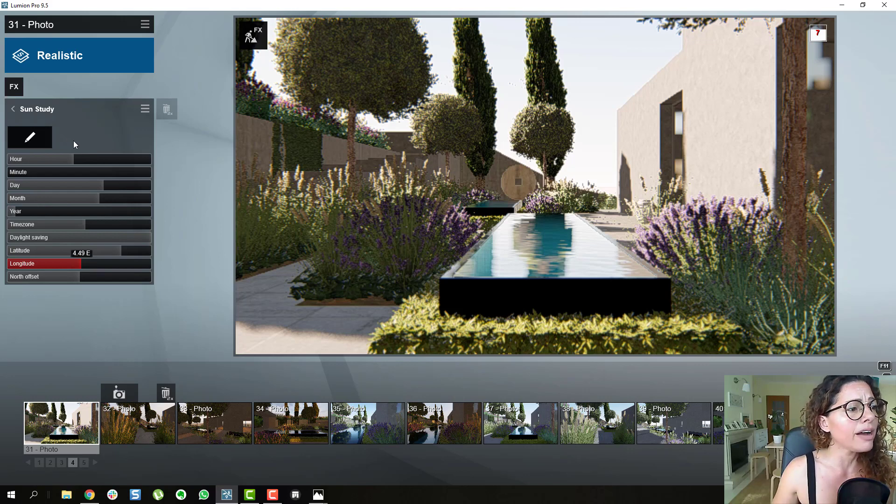
{"action": "left_click", "coordinate": [15, 110]}
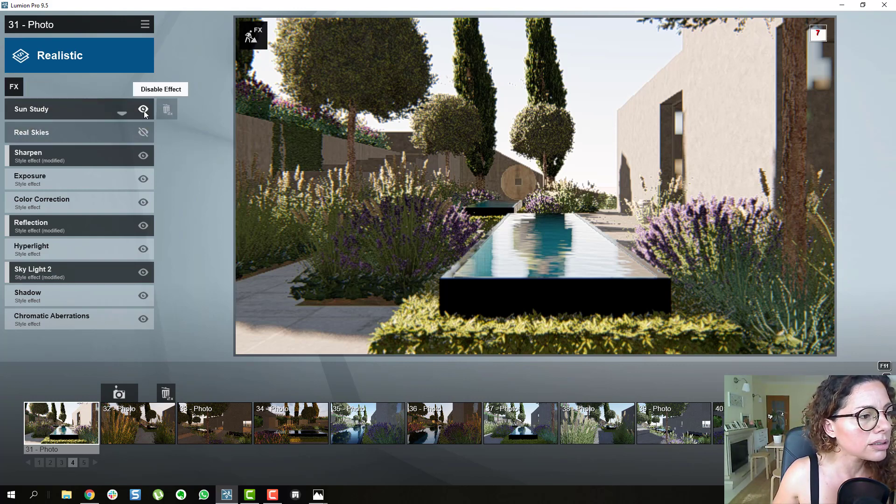
{"action": "left_click", "coordinate": [141, 135]}
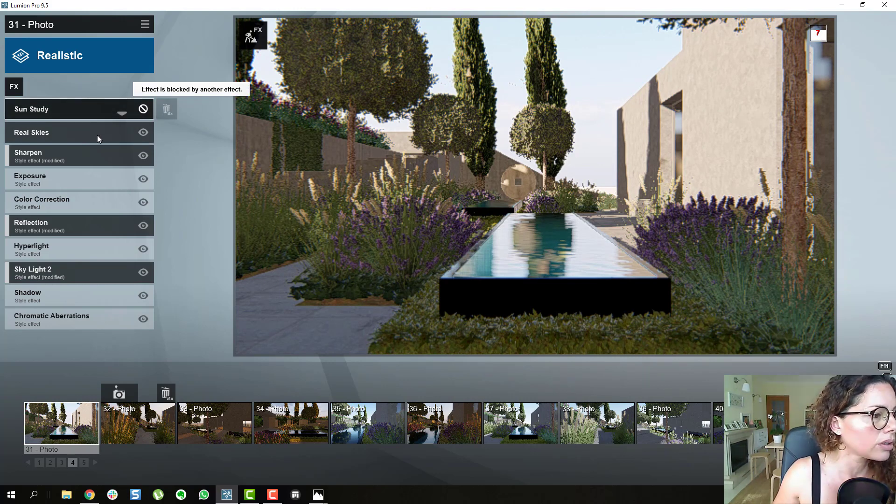
Step: Examine the Sharpen effect's intensity setting and the render styles available for 31 - Photo
{"action": "left_click", "coordinate": [99, 159]}
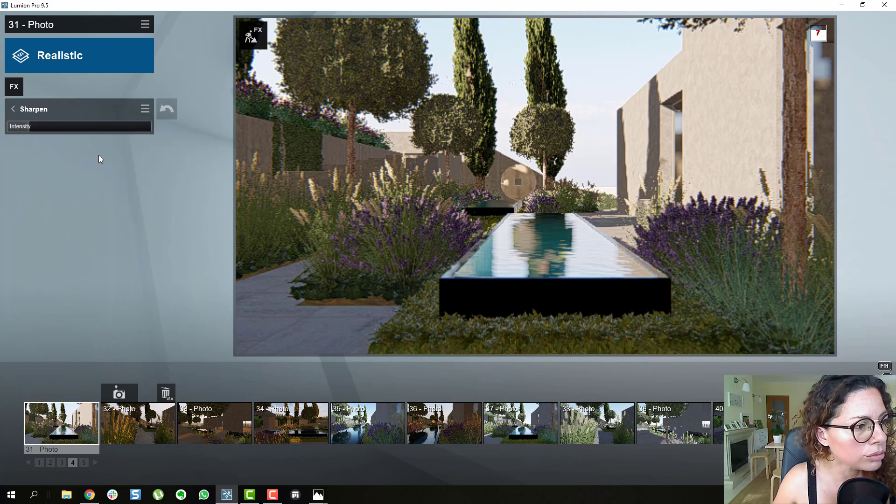
{"action": "mouse_move", "coordinate": [29, 127]}
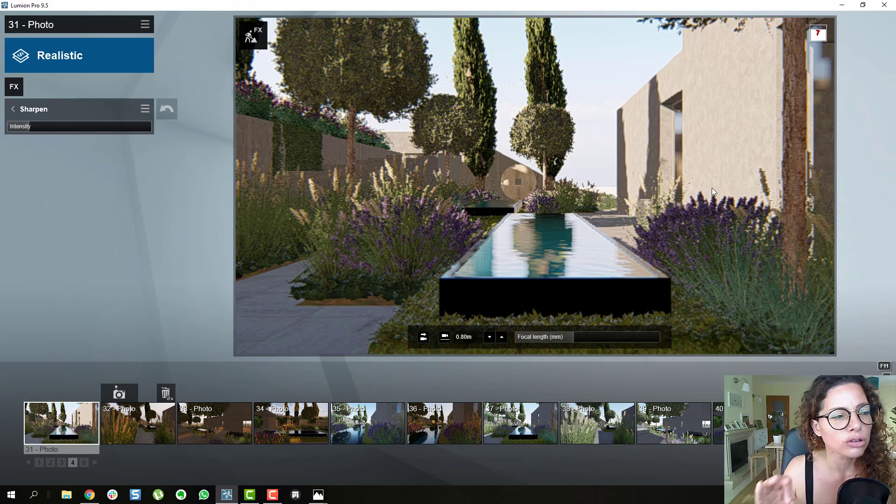
{"action": "left_click", "coordinate": [12, 109]}
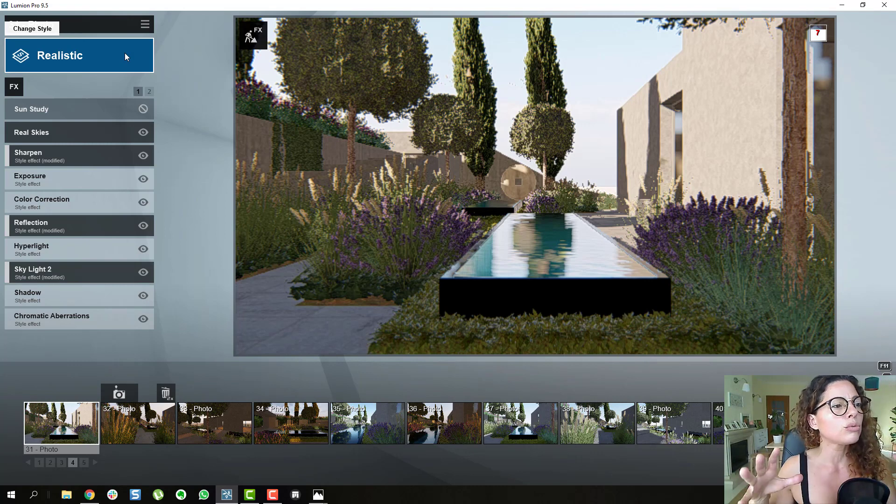
{"action": "left_click", "coordinate": [91, 60]}
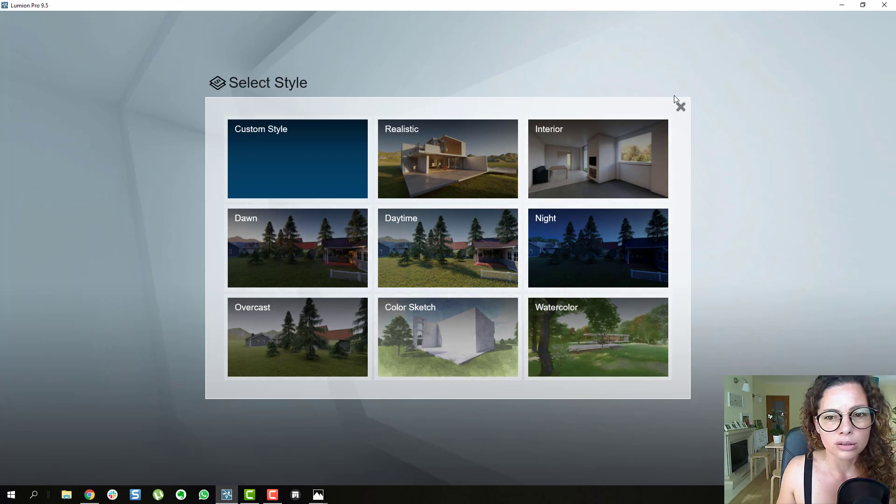
{"action": "left_click", "coordinate": [681, 108]}
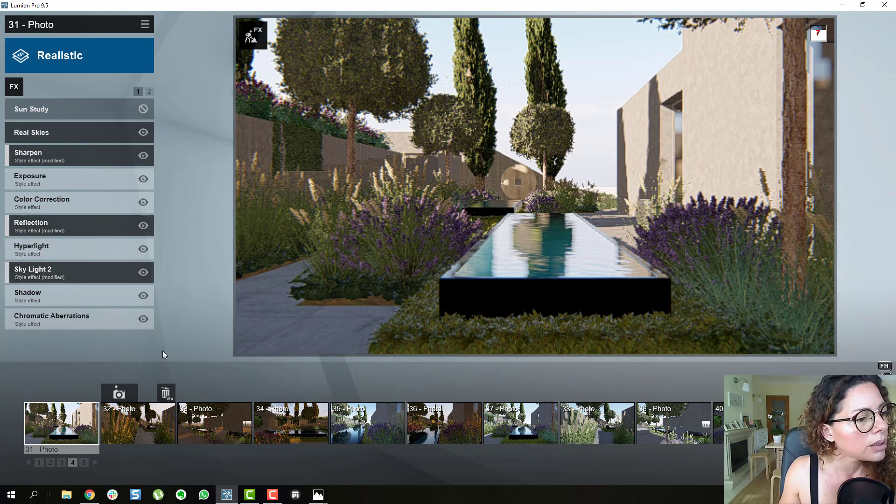
Step: Review the photo's full effect list and examine the Sky Light 2 reflection and render quality settings
{"action": "left_click", "coordinate": [150, 91]}
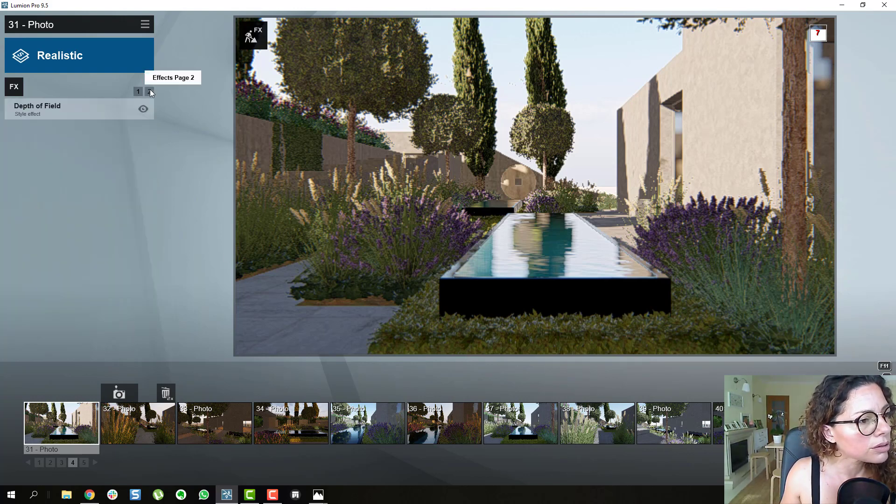
{"action": "left_click", "coordinate": [139, 91]}
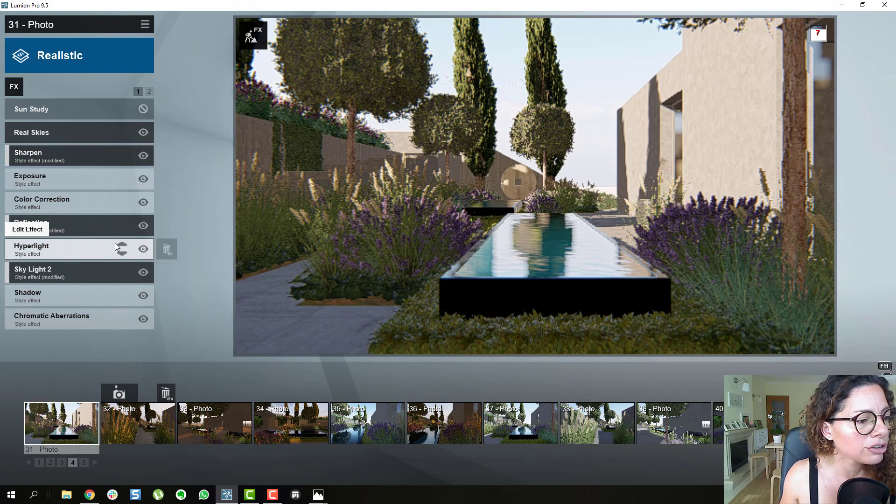
{"action": "mouse_move", "coordinate": [103, 274]}
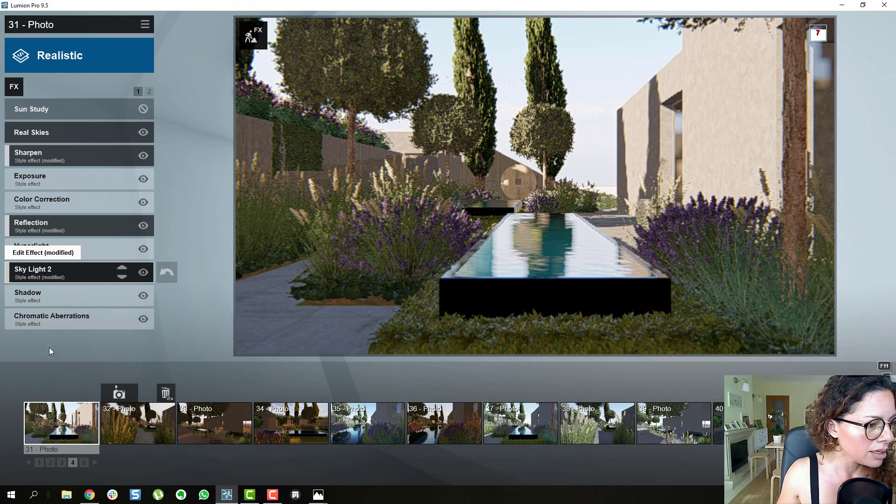
{"action": "left_click", "coordinate": [84, 271]}
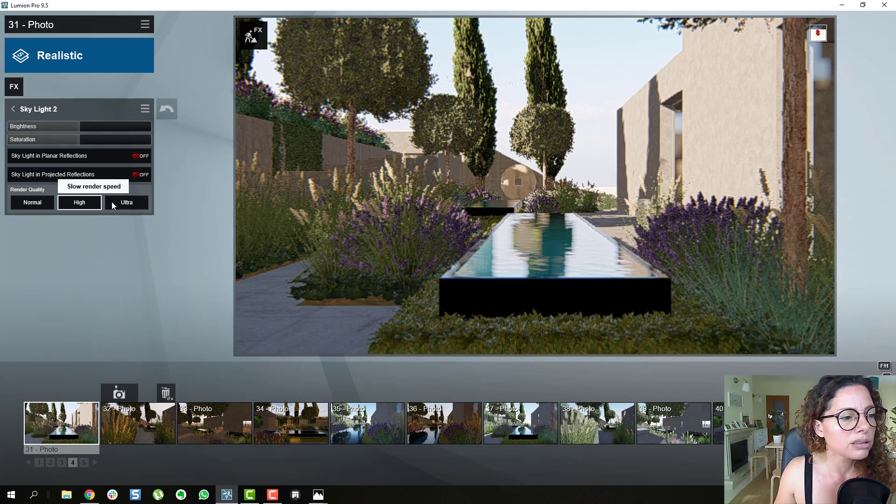
{"action": "left_click", "coordinate": [14, 111]}
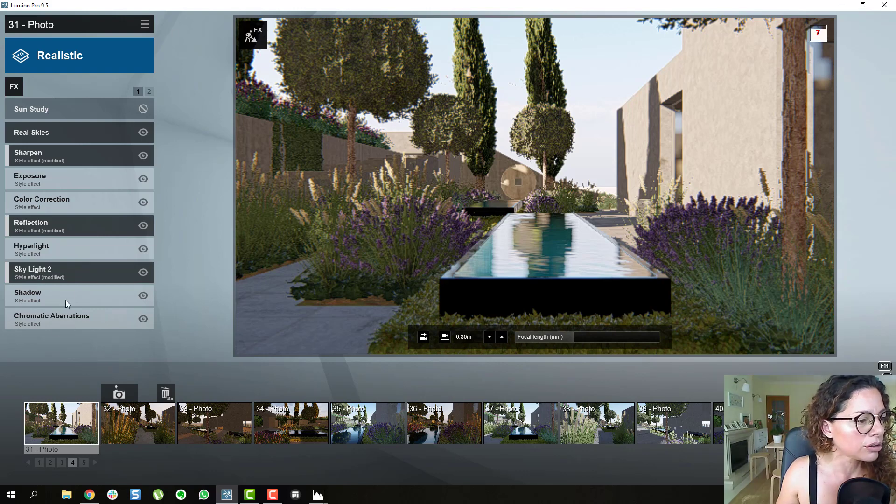
Step: Edit the reflection planes of the Reflection effect and remove plane 3
{"action": "left_click", "coordinate": [64, 229]}
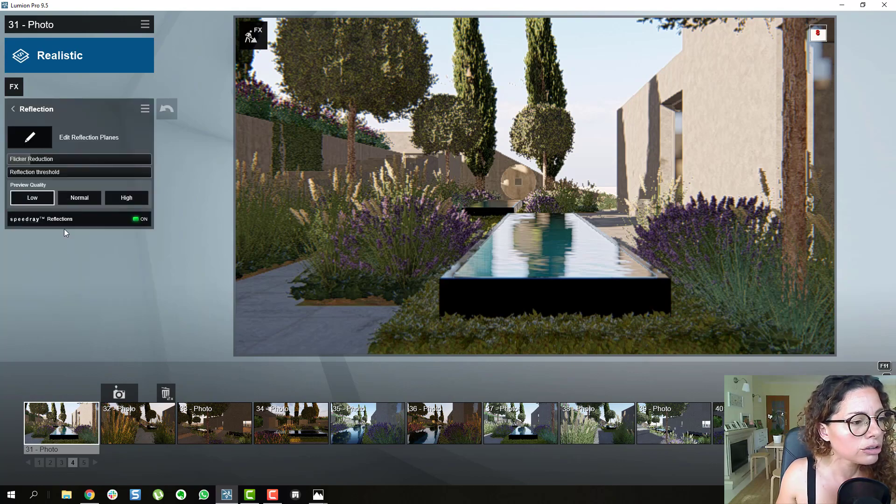
{"action": "left_click", "coordinate": [31, 139]}
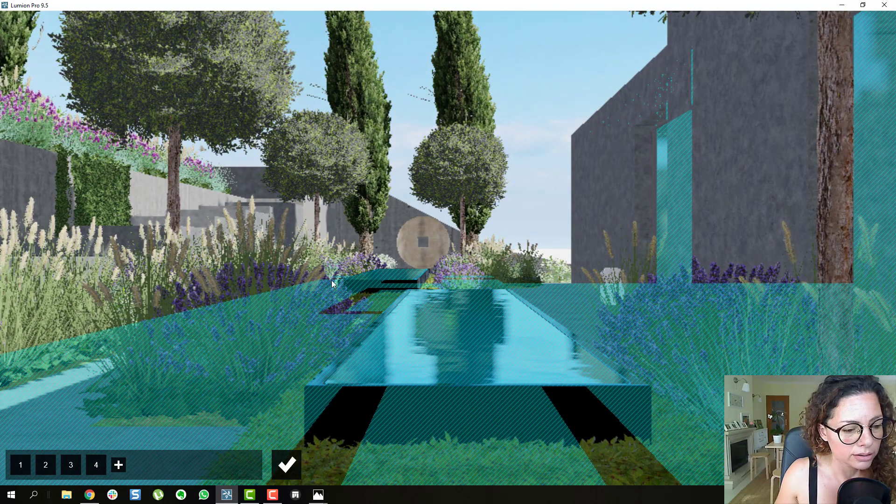
{"action": "left_click", "coordinate": [65, 469]}
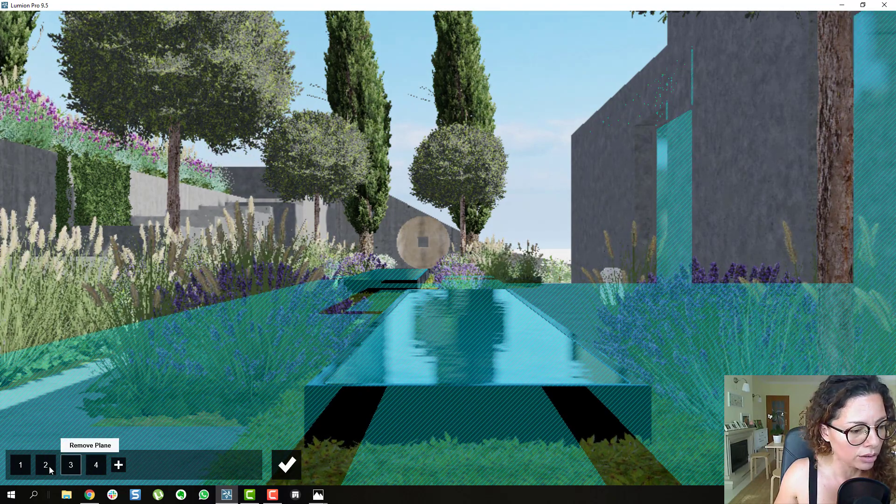
{"action": "left_click", "coordinate": [46, 465]}
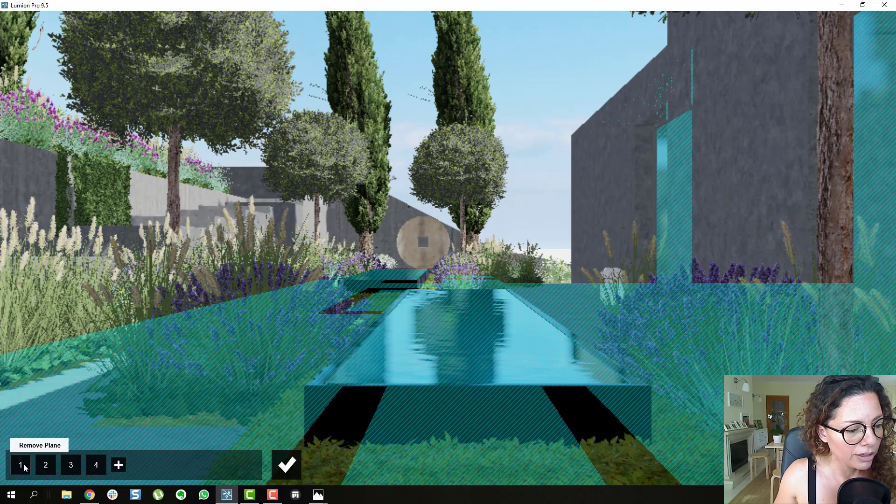
{"action": "left_click", "coordinate": [19, 465]}
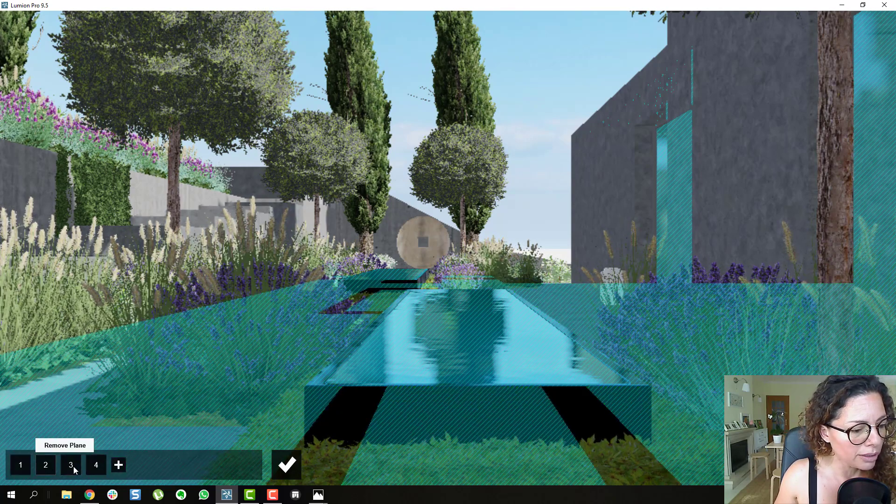
{"action": "left_click", "coordinate": [72, 466]}
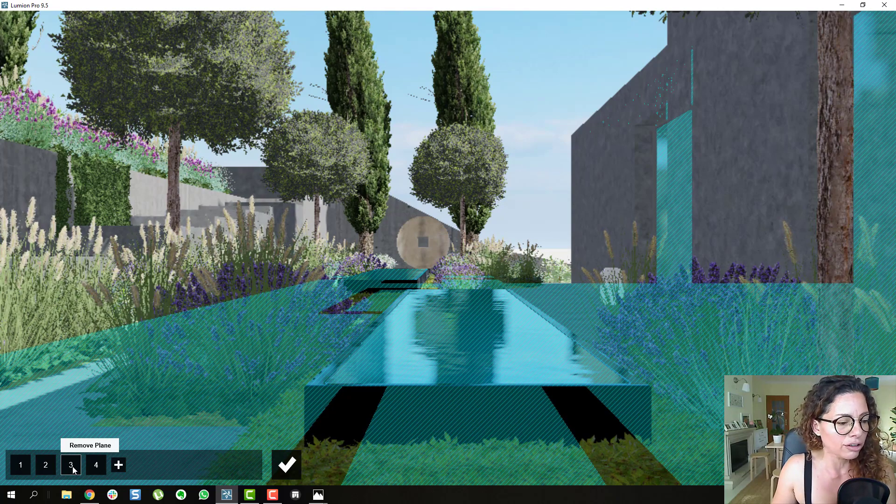
{"action": "left_click", "coordinate": [72, 467]}
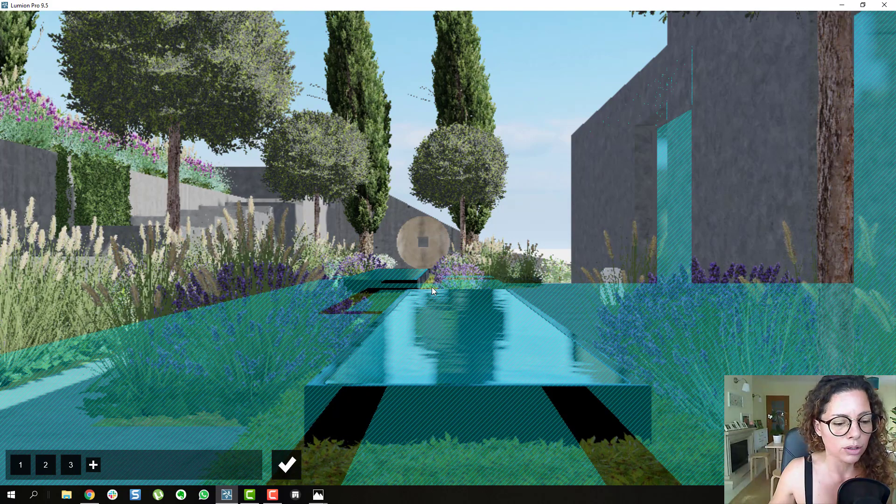
{"action": "left_click", "coordinate": [275, 465]}
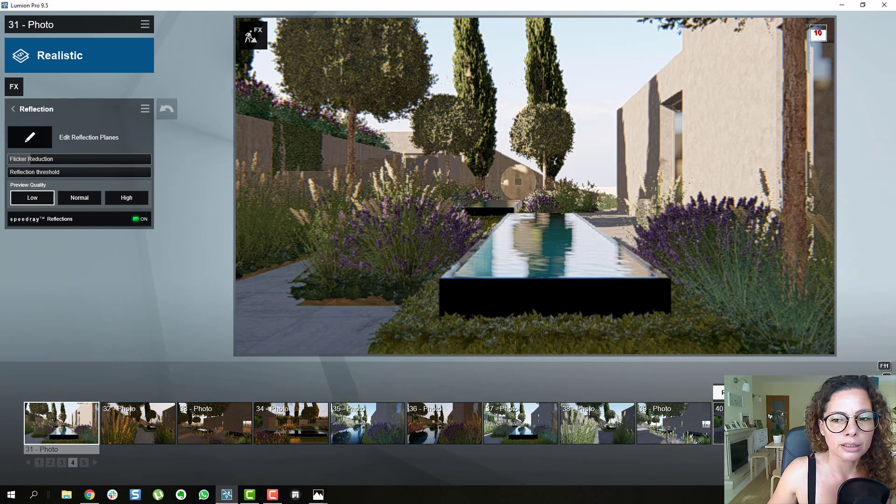
Step: View the garden from above to examine the water surfaces of the two pools
{"action": "right_click_drag", "start_coordinate": [751, 293], "coordinate": [851, 326]}
{"action": "scroll", "coordinate": [606, 192], "scroll_direction": "down", "scroll_amount": 5}
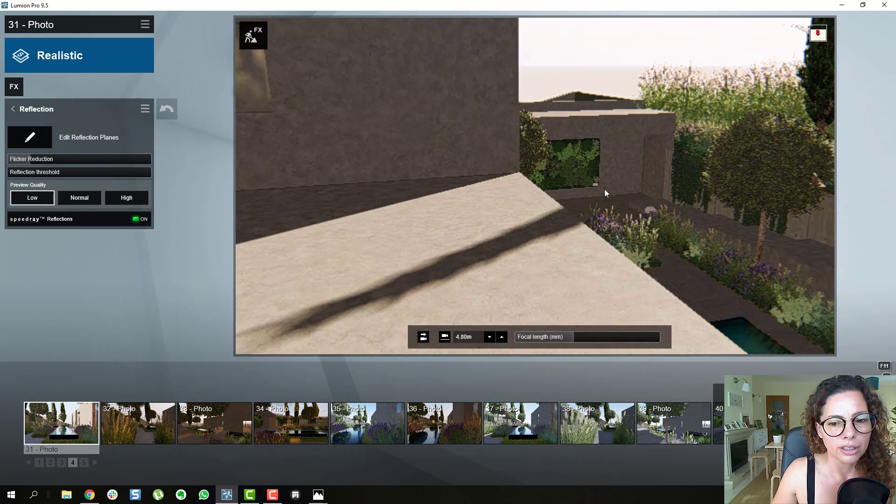
{"action": "right_click_drag", "start_coordinate": [604, 190], "coordinate": [710, 261]}
{"action": "scroll", "coordinate": [535, 186], "scroll_direction": "down", "scroll_amount": 5}
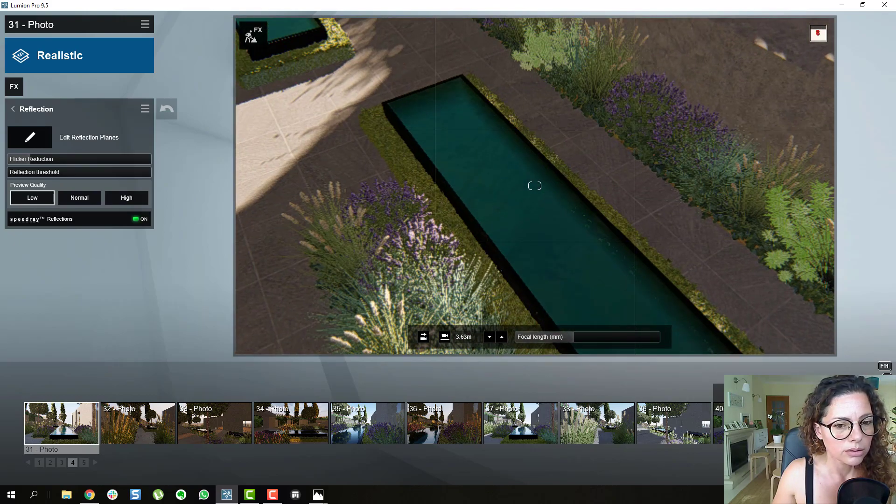
Step: Return to the effect list of 31 - Photo and remove the Sun Study effect
{"action": "left_click", "coordinate": [13, 109]}
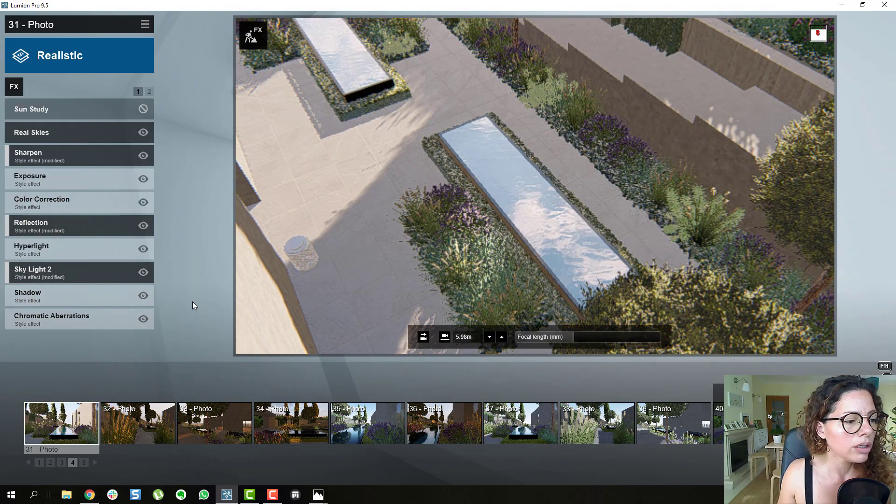
{"action": "mouse_move", "coordinate": [120, 114]}
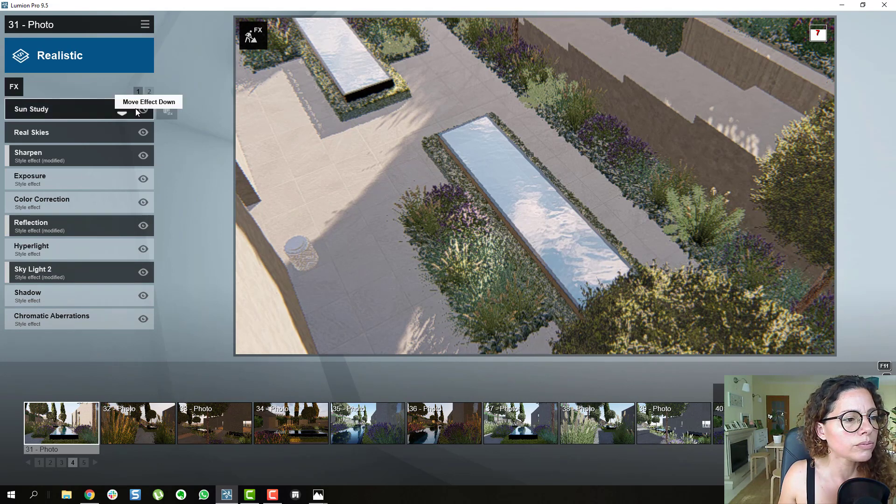
{"action": "left_click", "coordinate": [166, 112]}
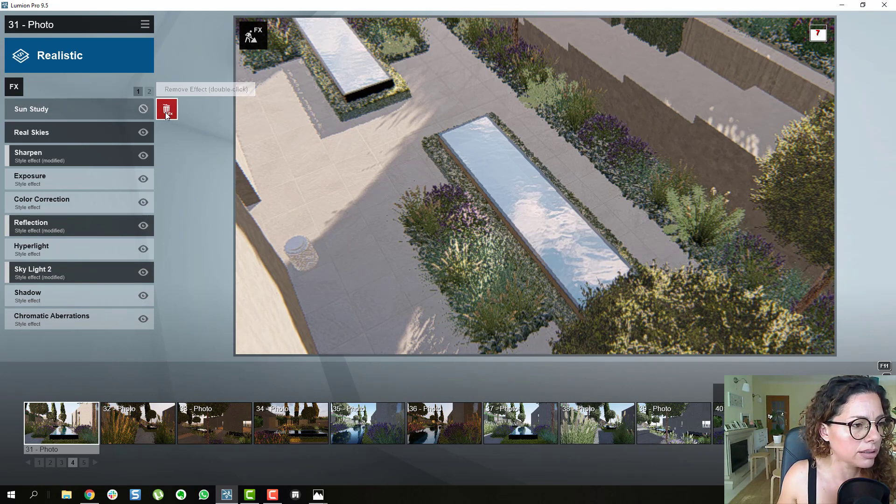
{"action": "left_click", "coordinate": [167, 111]}
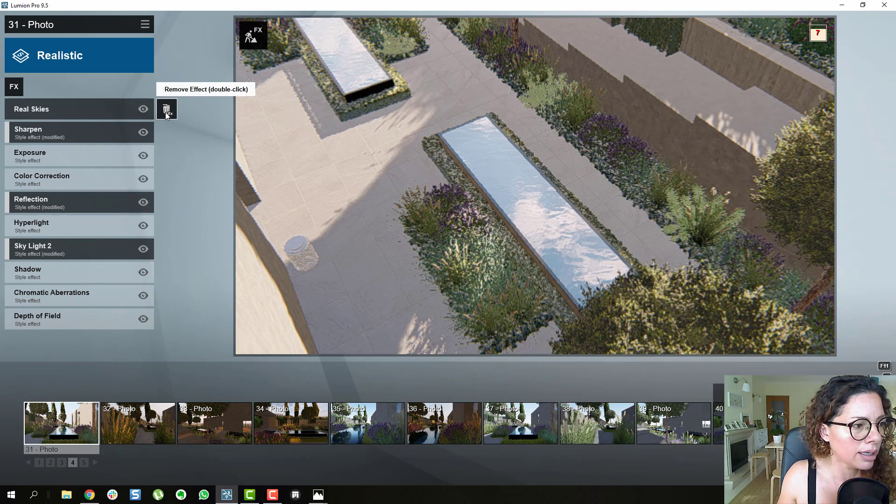
Step: Apply the Dawn style to 31 - Photo and restore the photo's saved camera view
{"action": "left_click", "coordinate": [57, 53]}
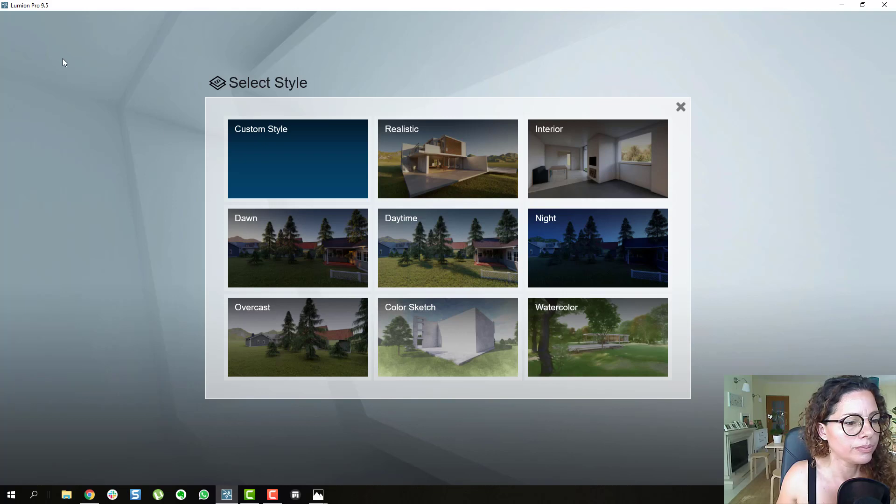
{"action": "left_click", "coordinate": [319, 243]}
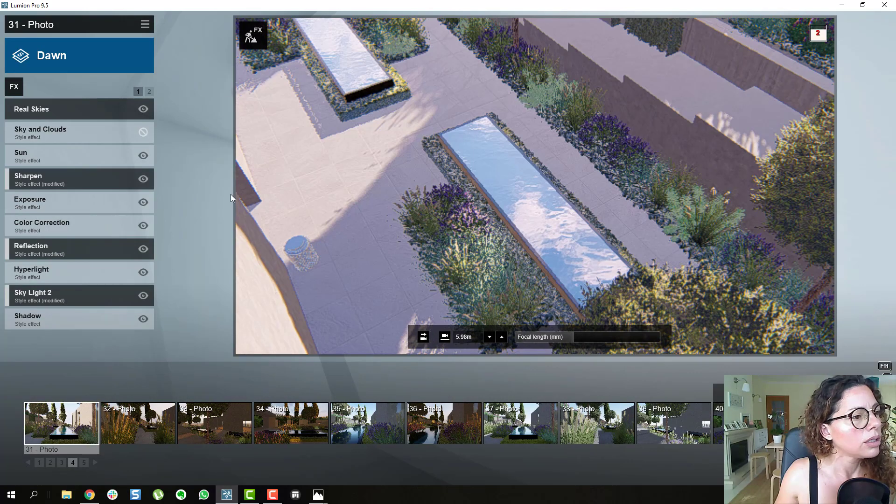
{"action": "right_click_drag", "start_coordinate": [311, 181], "coordinate": [312, 150]}
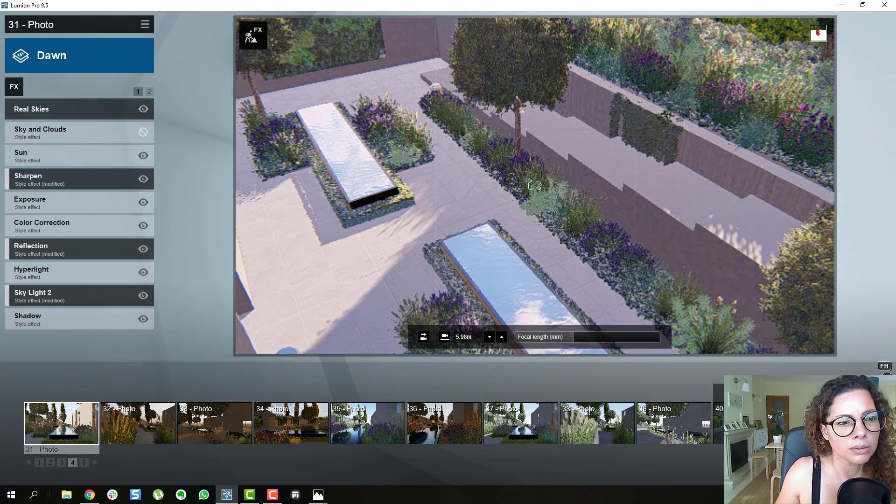
{"action": "key", "text": "w"}
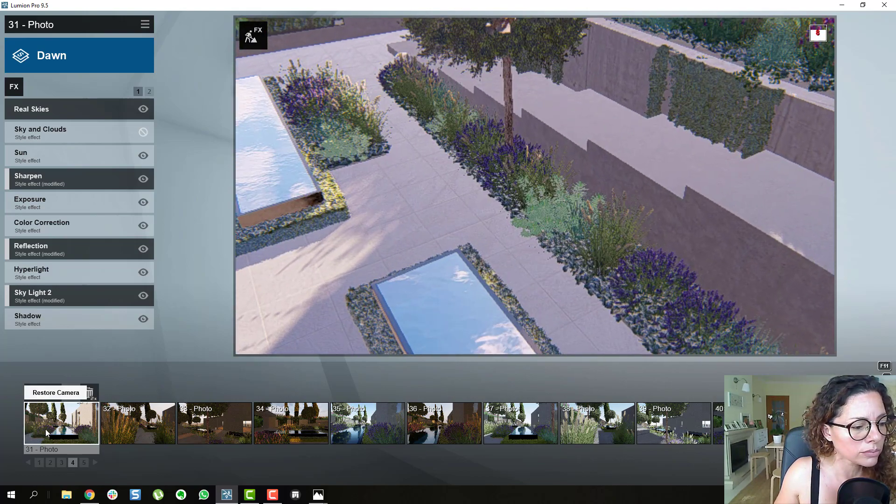
{"action": "left_click", "coordinate": [47, 433]}
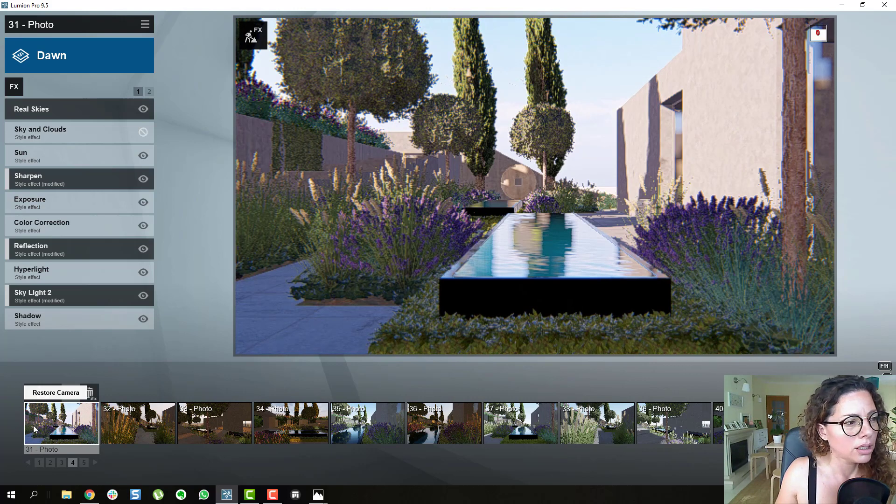
Step: Set the Real Skies effect of 31 - Photo to the third sky in the Cloudy category
{"action": "left_click", "coordinate": [73, 112]}
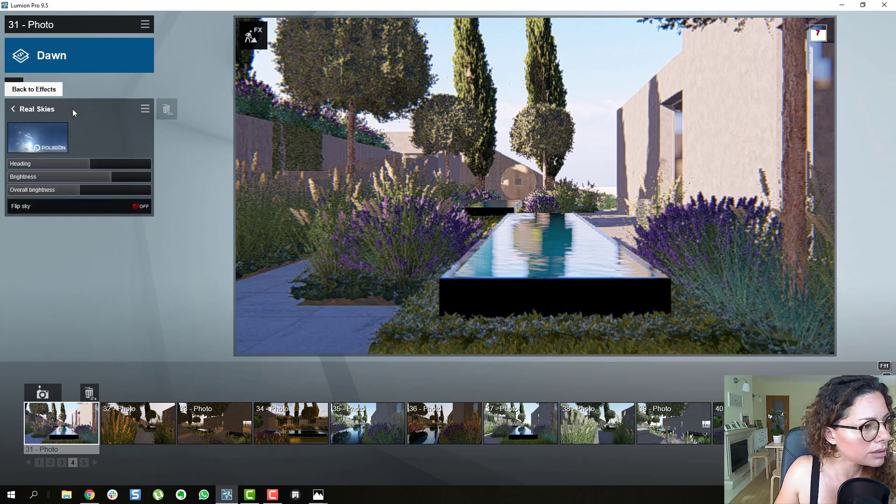
{"action": "left_click", "coordinate": [45, 133]}
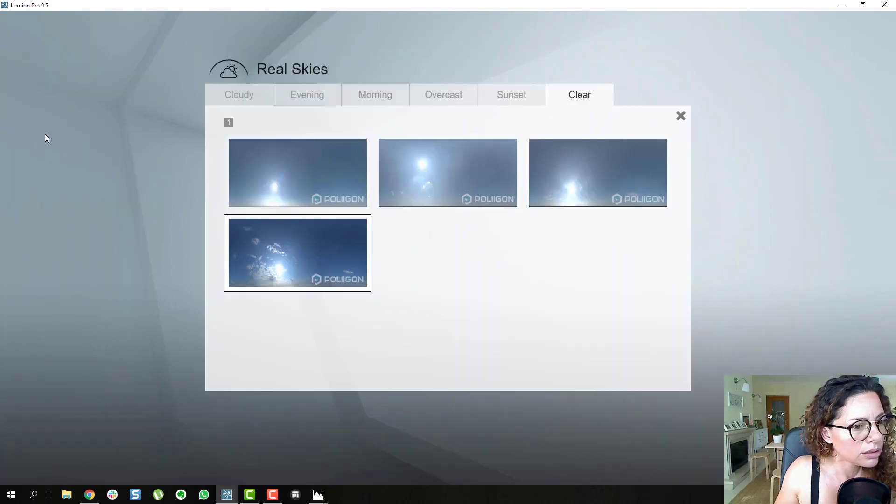
{"action": "left_click", "coordinate": [227, 96]}
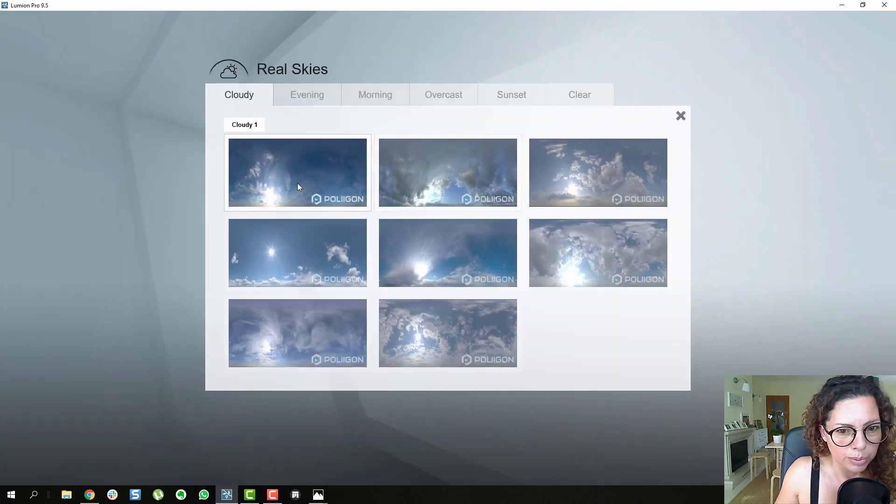
{"action": "left_click", "coordinate": [621, 179]}
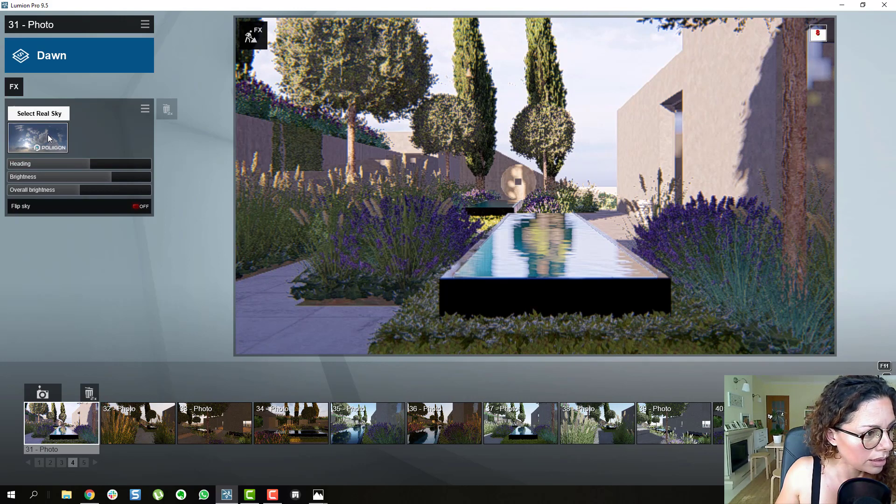
Step: Change the Real Skies sky of 31 - Photo to the last sky in the Cloudy category
{"action": "left_click", "coordinate": [65, 140]}
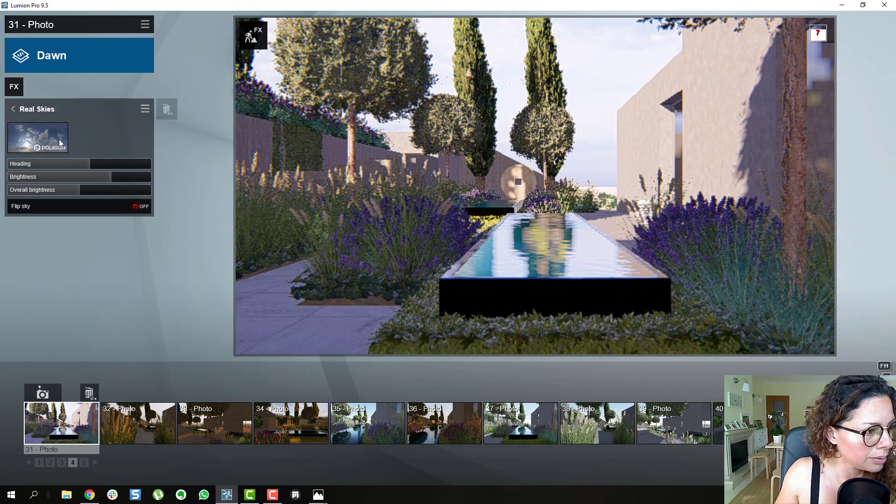
{"action": "left_click", "coordinate": [58, 139]}
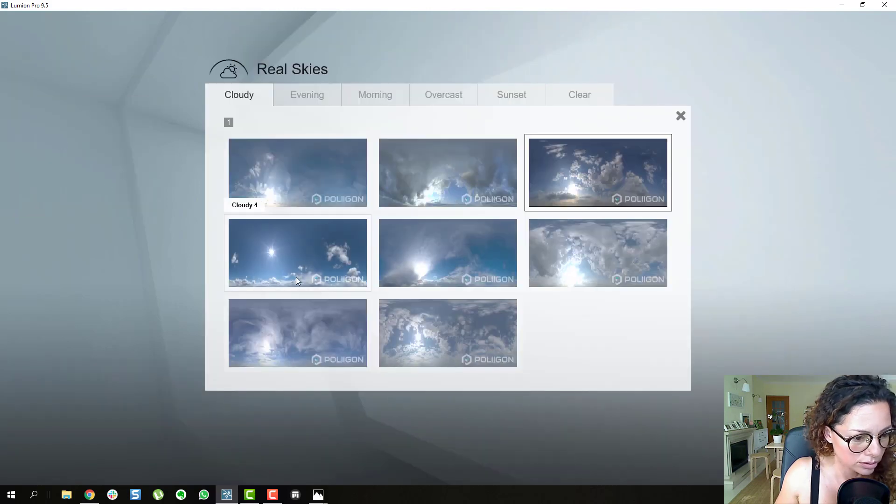
{"action": "left_click", "coordinate": [467, 350]}
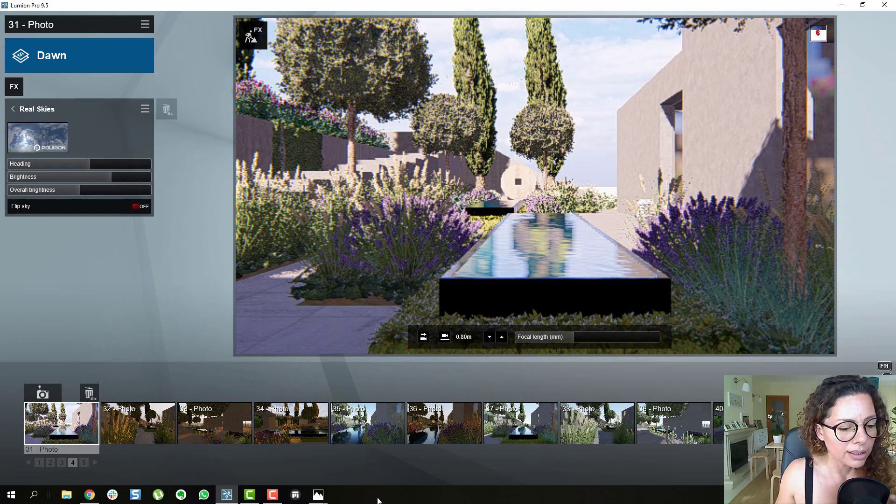
Step: Switch to the Photos app, maximize the 40 - Photo render and compare the daylight renders from 40 back to 37
{"action": "mouse_move", "coordinate": [309, 495]}
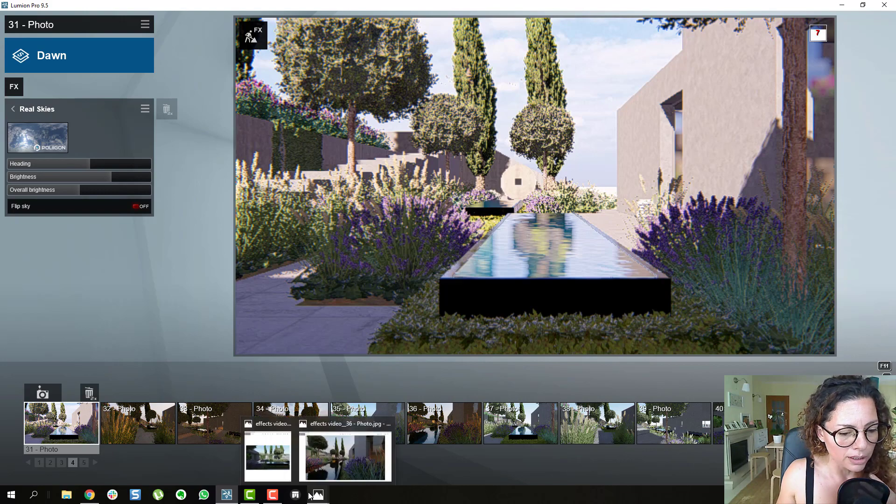
{"action": "left_click", "coordinate": [287, 464]}
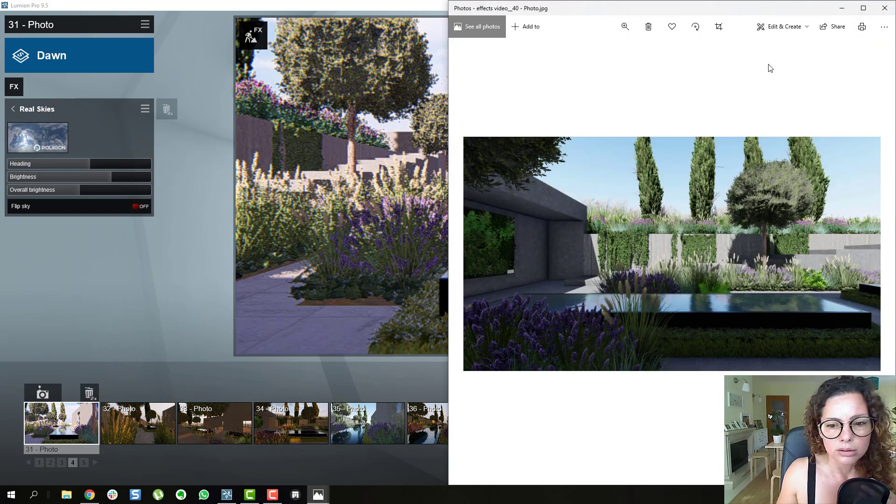
{"action": "left_click", "coordinate": [863, 8]}
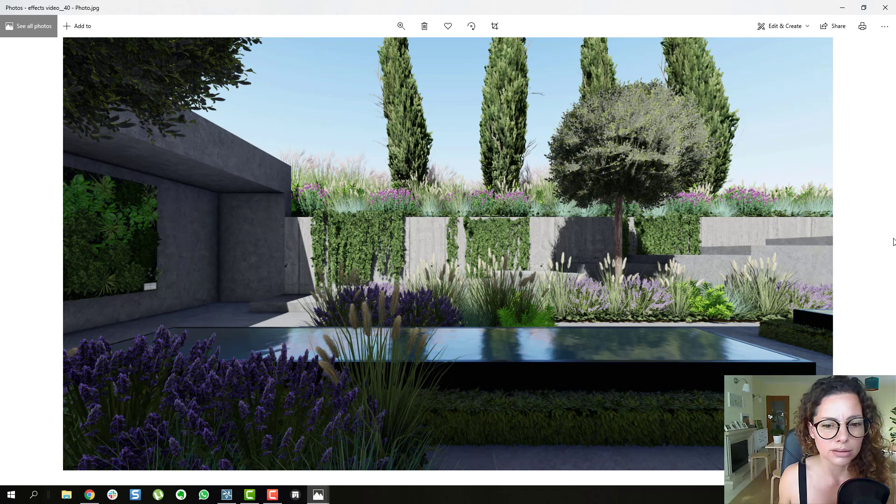
{"action": "key", "text": "Left"}
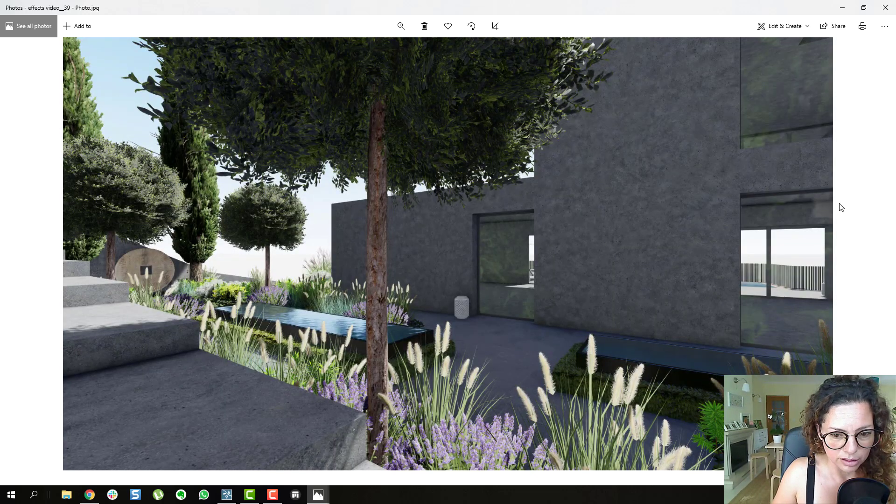
{"action": "key", "text": "Right"}
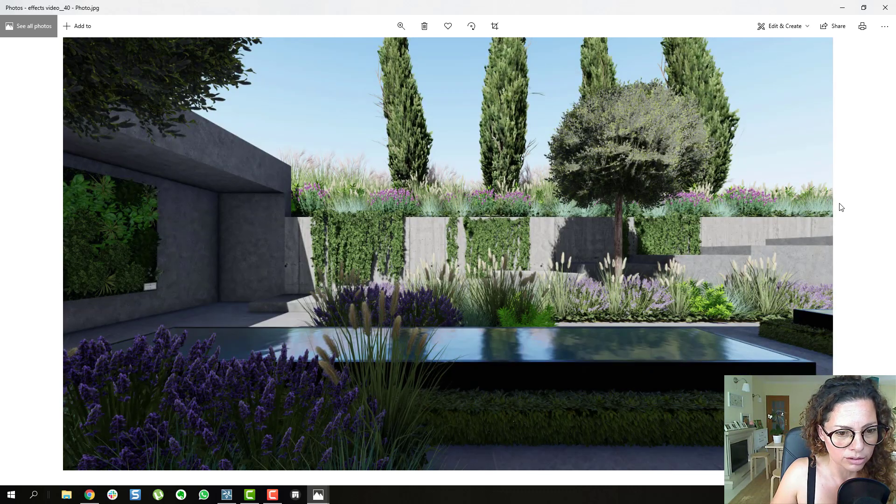
{"action": "key", "text": "Left"}
{"action": "key", "text": "Left"}
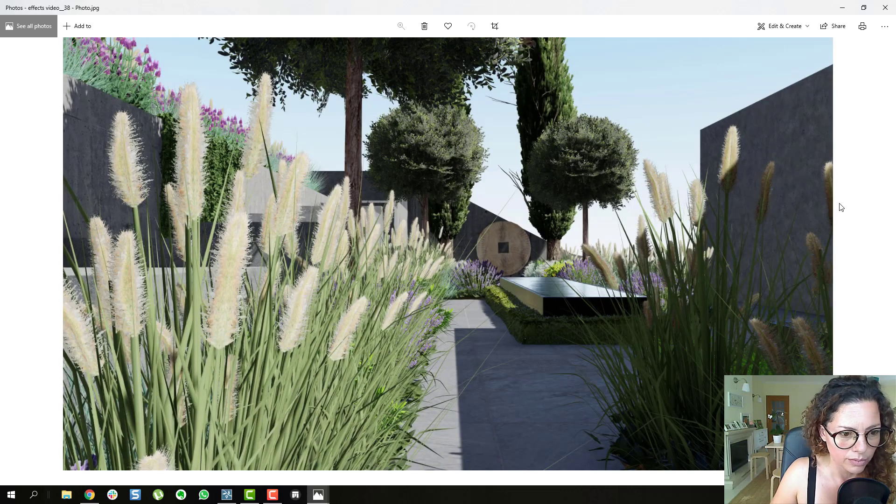
{"action": "key", "text": "Left"}
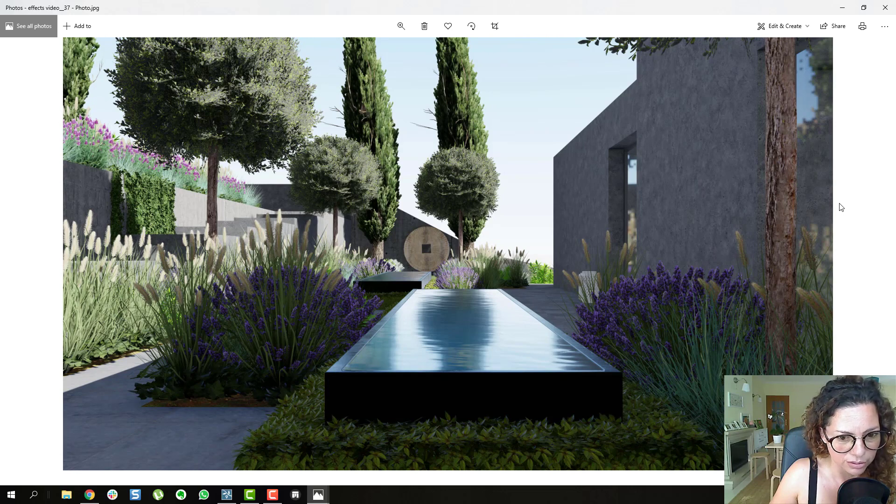
Step: Compare the garden renders from 36 - Photo back to 32 - Photo, checking their skies and warm lighting
{"action": "key", "text": "Left"}
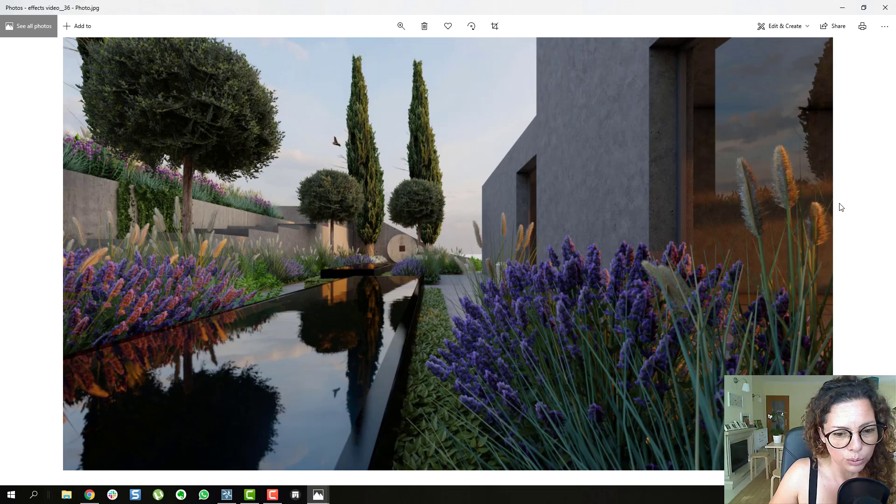
{"action": "key", "text": "Left"}
{"action": "key", "text": "Right"}
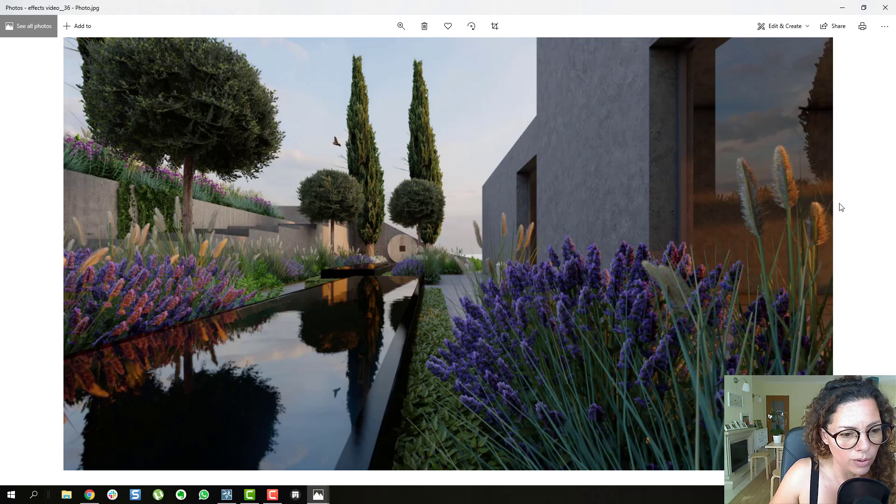
{"action": "key", "text": "Left"}
{"action": "key", "text": "Left"}
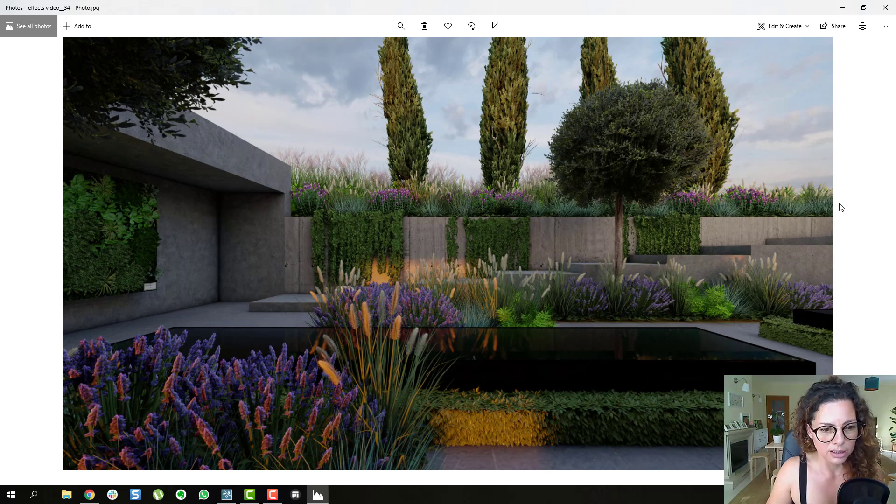
{"action": "key", "text": "Left"}
{"action": "key", "text": "Left"}
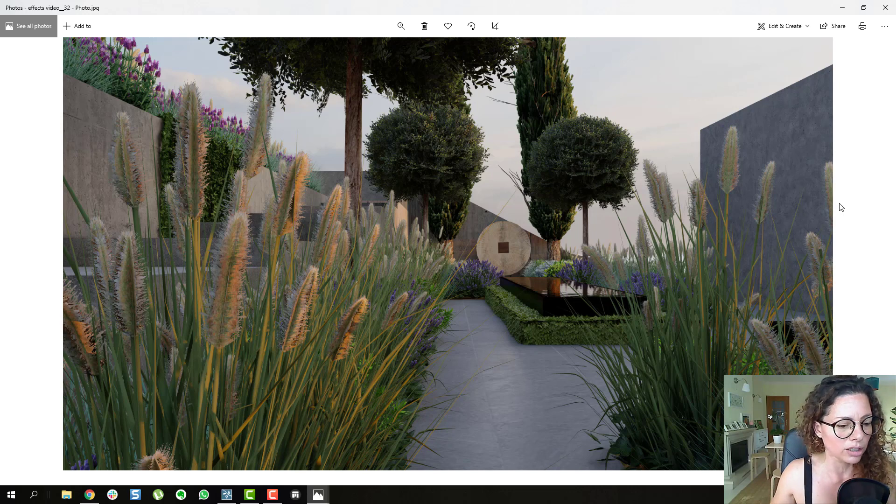
Step: Switch back to Lumion, open Real Skies for 32 - Photo and set its Heading to about -129.7
{"action": "left_click", "coordinate": [227, 495]}
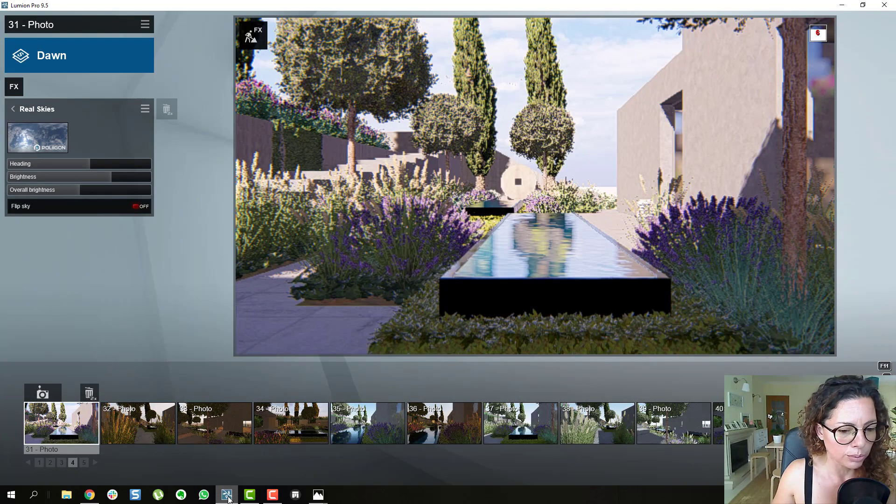
{"action": "left_click", "coordinate": [153, 436]}
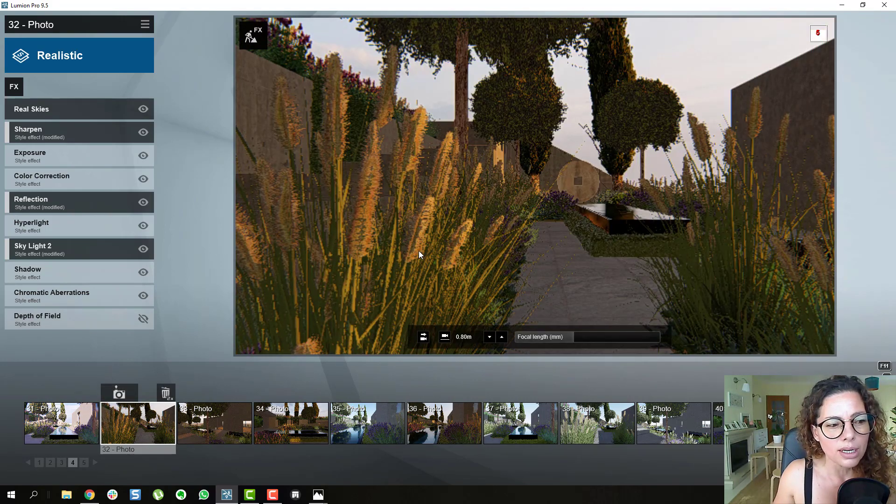
{"action": "left_click", "coordinate": [74, 113]}
{"action": "left_click_drag", "start_coordinate": [49, 164], "coordinate": [30, 165]}
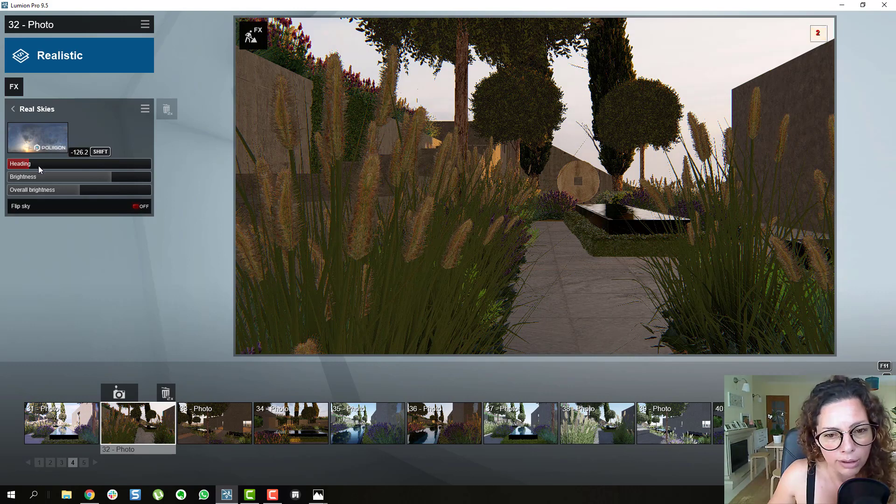
{"action": "left_click", "coordinate": [39, 166]}
{"action": "left_click", "coordinate": [28, 164]}
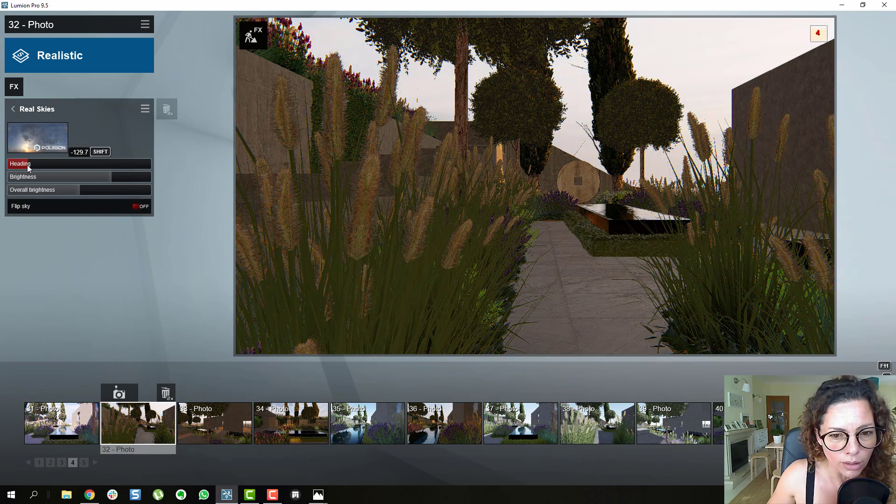
Step: Try the lowest Heading values for the sky in 32 - Photo and set the Heading to 23.4
{"action": "left_click", "coordinate": [27, 164]}
{"action": "left_click_drag", "start_coordinate": [27, 167], "coordinate": [3, 166]}
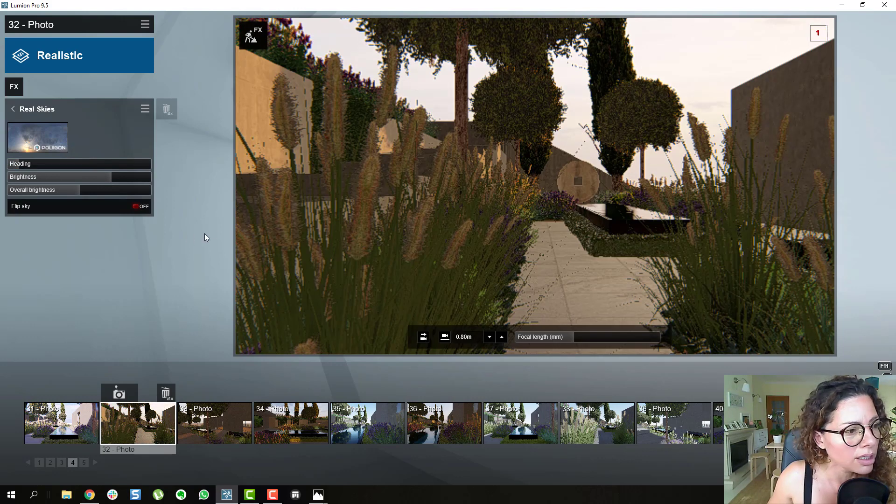
{"action": "left_click_drag", "start_coordinate": [10, 166], "coordinate": [11, 169]}
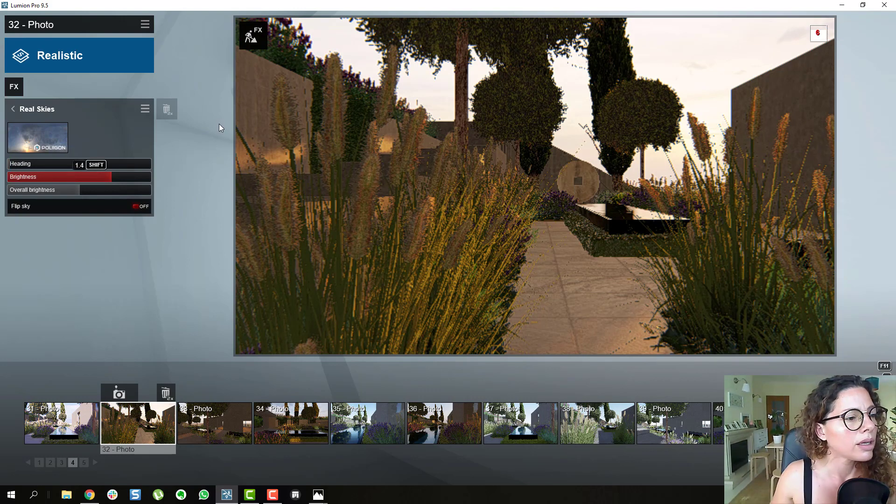
{"action": "left_click", "coordinate": [69, 161]}
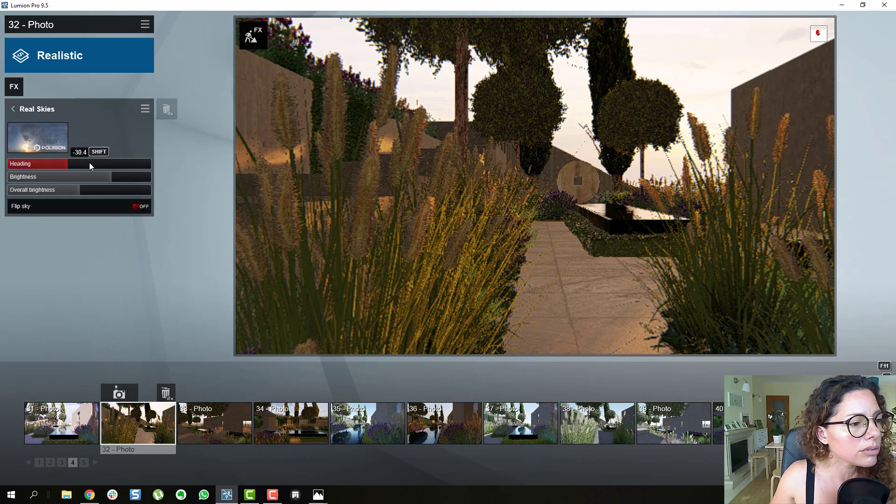
{"action": "left_click", "coordinate": [90, 163]}
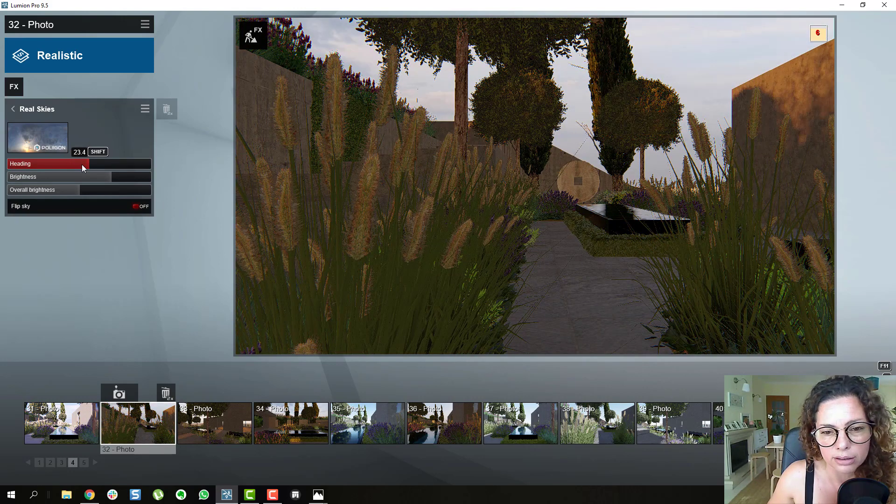
Step: Set the Real Skies Heading of 32 - Photo to -141.4 and open 35 - Photo
{"action": "left_click_drag", "start_coordinate": [77, 166], "coordinate": [69, 166]}
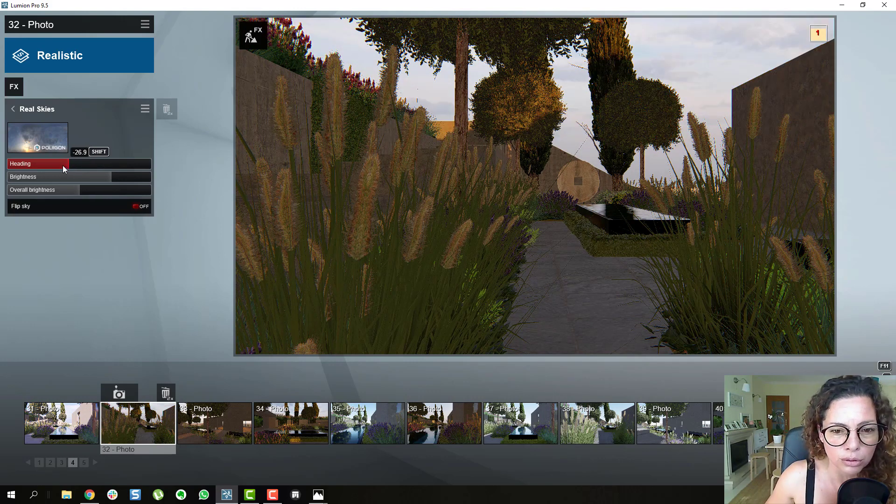
{"action": "left_click_drag", "start_coordinate": [58, 166], "coordinate": [23, 166]}
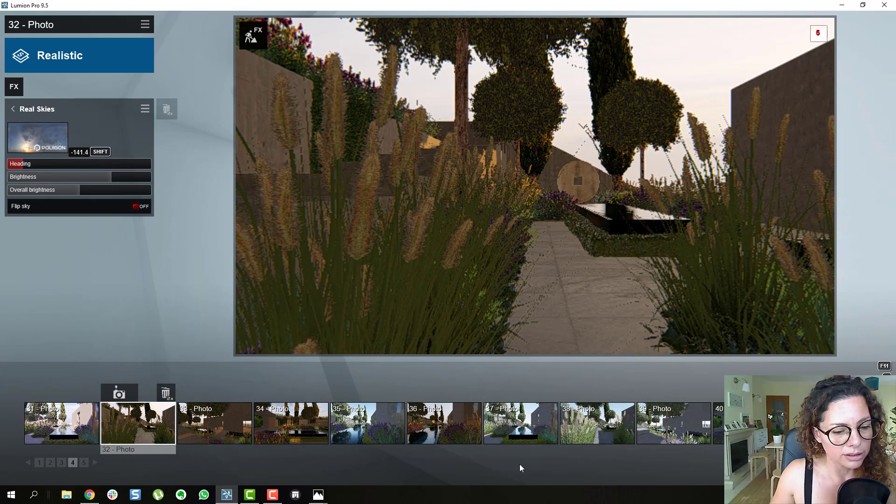
{"action": "left_click", "coordinate": [343, 433]}
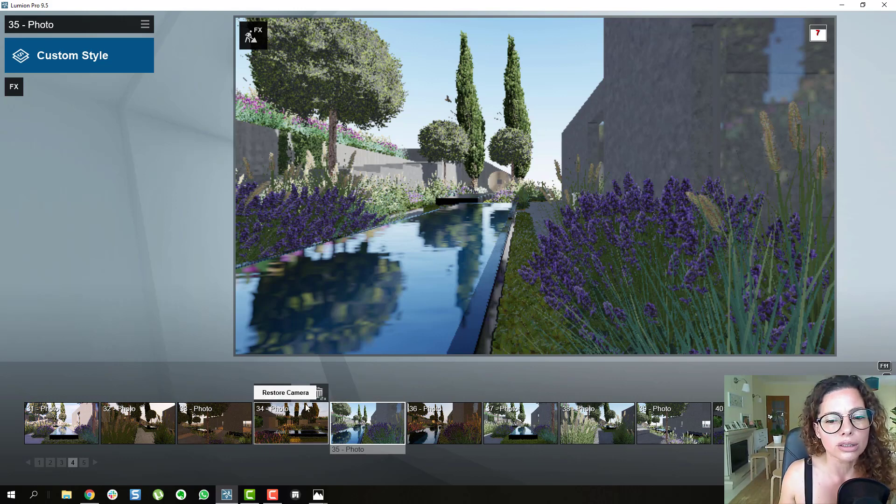
Step: Switch to Chrome and examine the Instagram post comparing two versions of the pool garden render, read its caption and close it
{"action": "left_click", "coordinate": [227, 495]}
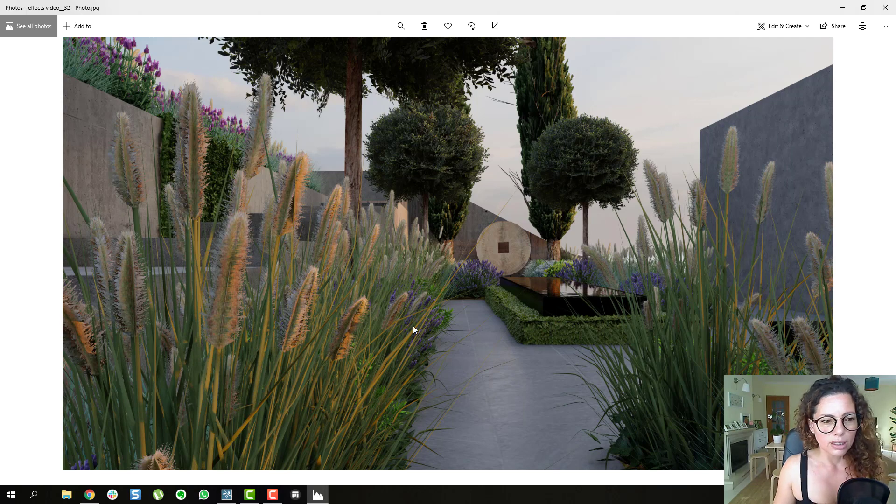
{"action": "left_click", "coordinate": [89, 496]}
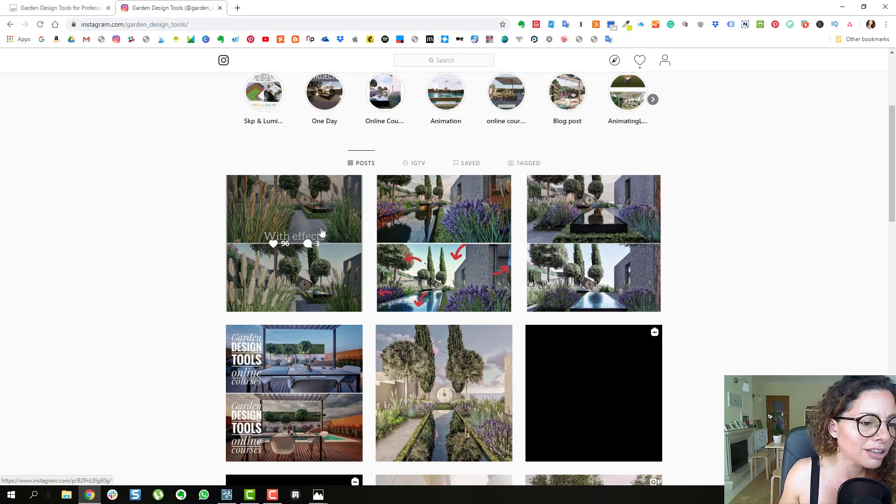
{"action": "left_click", "coordinate": [411, 293]}
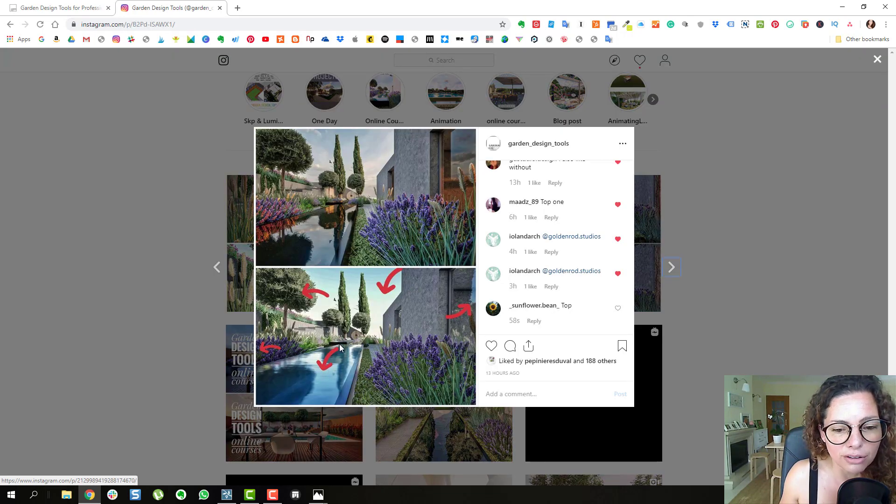
{"action": "scroll", "coordinate": [588, 215], "scroll_direction": "up", "scroll_amount": 5}
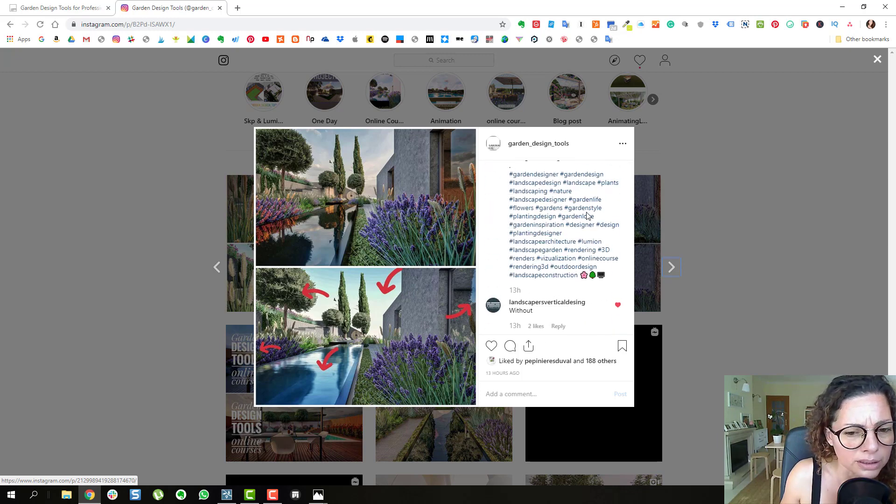
{"action": "scroll", "coordinate": [589, 215], "scroll_direction": "up", "scroll_amount": 3}
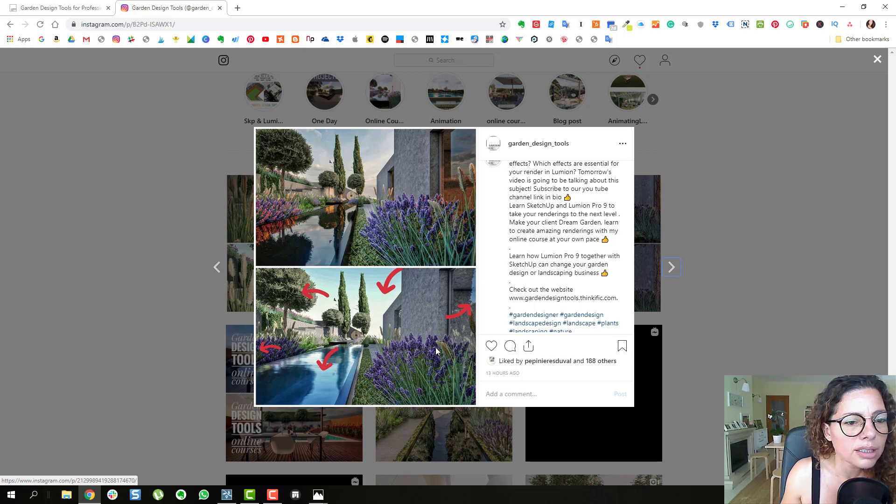
{"action": "left_click", "coordinate": [81, 269]}
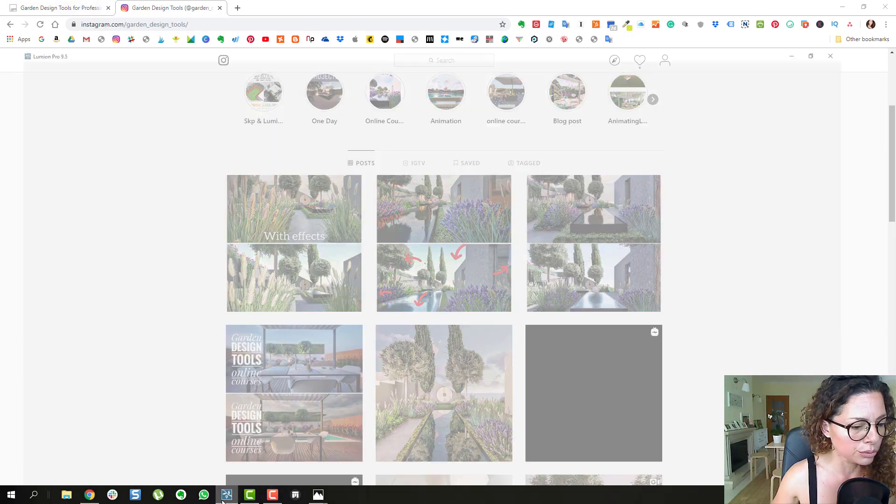
Step: Switch back to Lumion and review the options for copying, pasting, clearing, saving and loading effects in 35 - Photo
{"action": "left_click", "coordinate": [227, 495]}
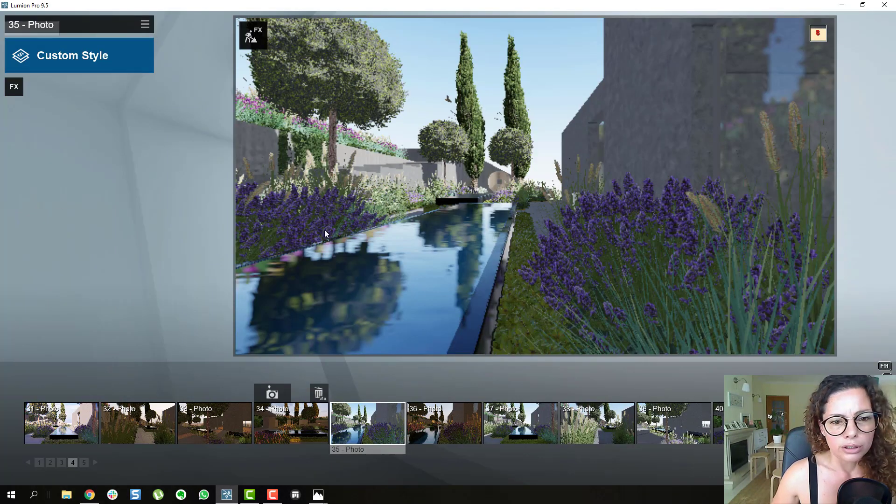
{"action": "mouse_move", "coordinate": [312, 160]}
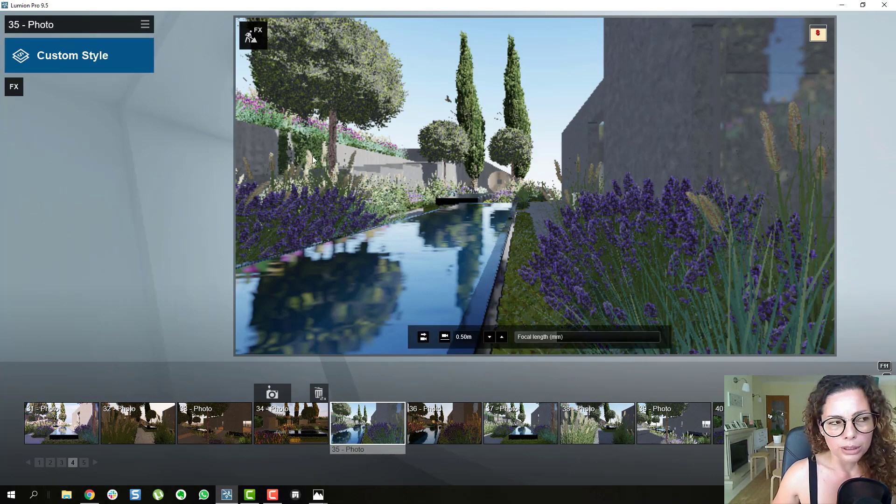
{"action": "left_click", "coordinate": [145, 26]}
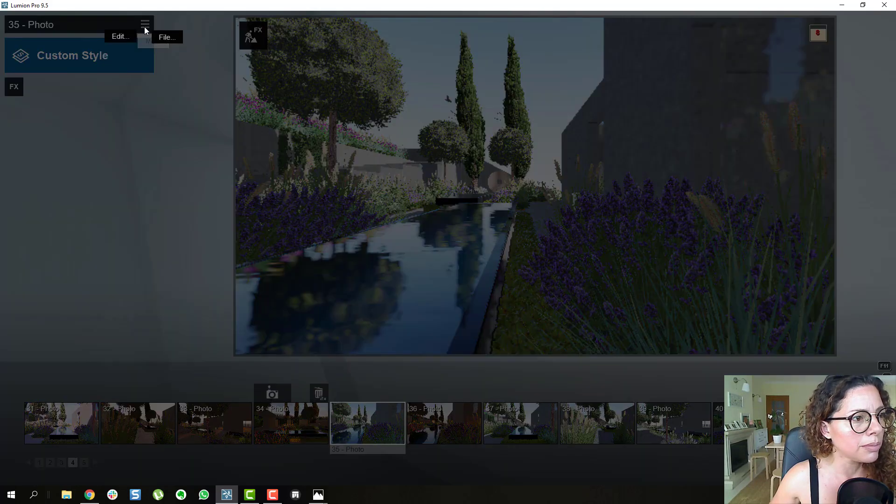
{"action": "left_click", "coordinate": [118, 38]}
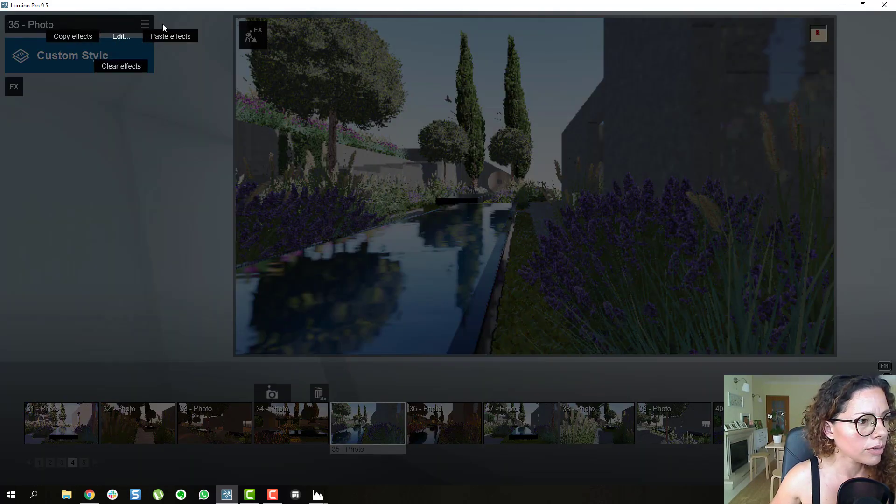
{"action": "left_click", "coordinate": [144, 25]}
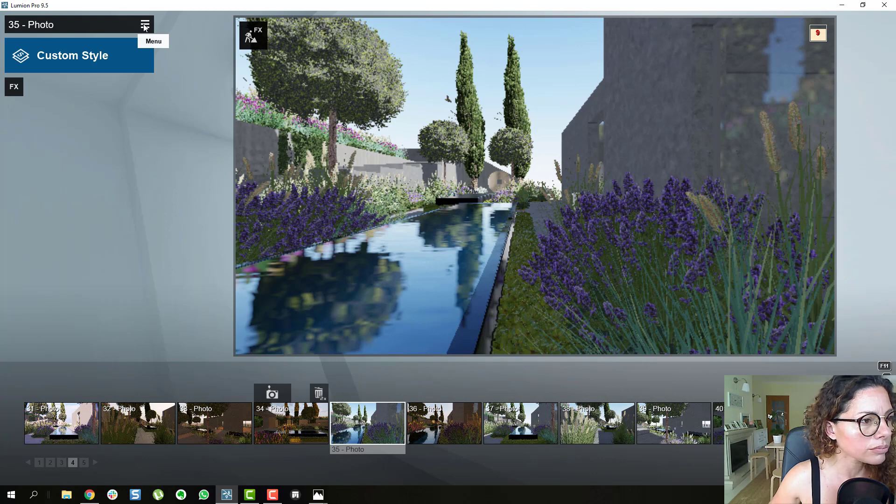
{"action": "left_click", "coordinate": [146, 27]}
{"action": "left_click", "coordinate": [164, 36]}
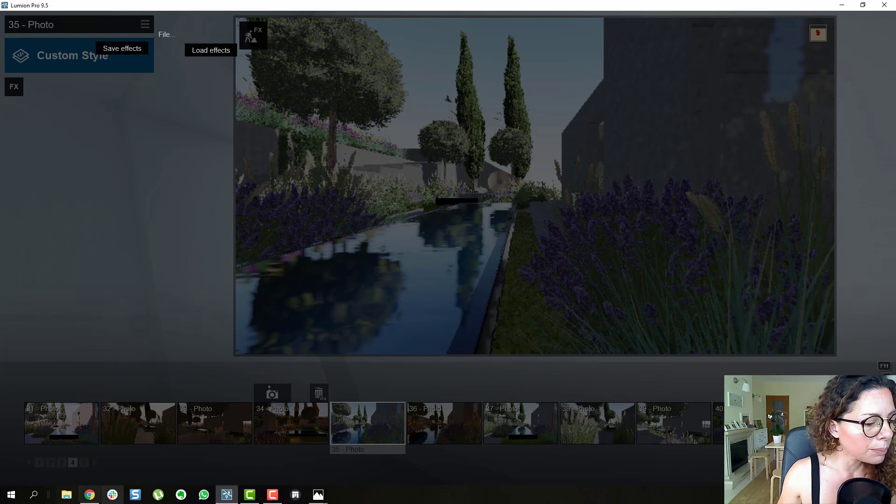
Step: Switch to Chrome and review the rendering and SketchUp course offers on the Garden Design Tools home page
{"action": "left_click", "coordinate": [89, 494]}
{"action": "left_click", "coordinate": [93, 8]}
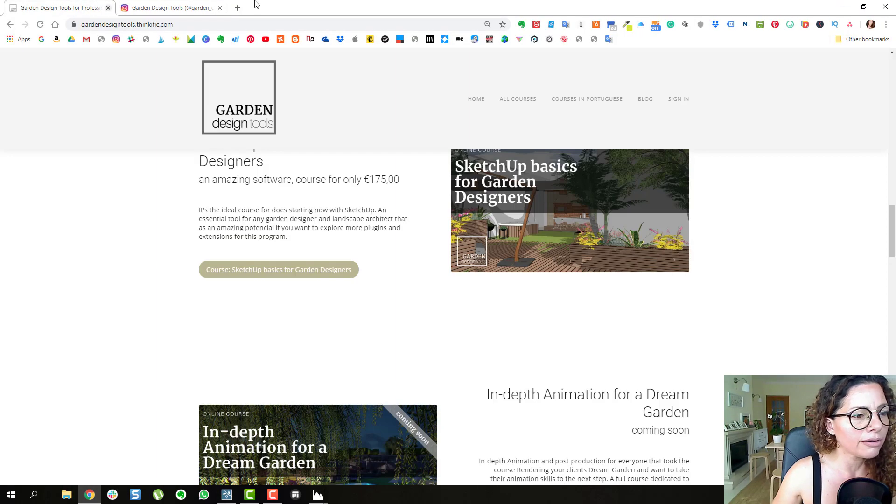
{"action": "scroll", "coordinate": [551, 254], "scroll_direction": "up", "scroll_amount": 5}
{"action": "scroll", "coordinate": [538, 238], "scroll_direction": "up", "scroll_amount": 15}
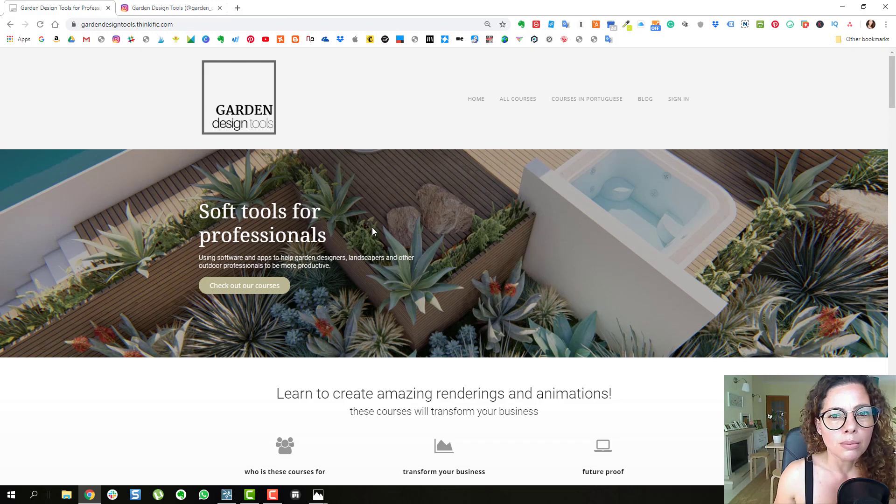
{"action": "scroll", "coordinate": [373, 231], "scroll_direction": "down", "scroll_amount": 10}
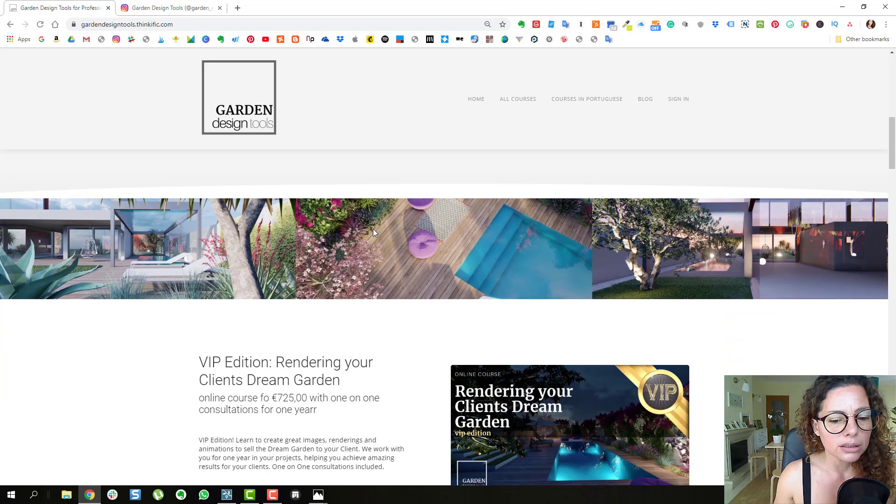
{"action": "scroll", "coordinate": [373, 232], "scroll_direction": "down", "scroll_amount": 10}
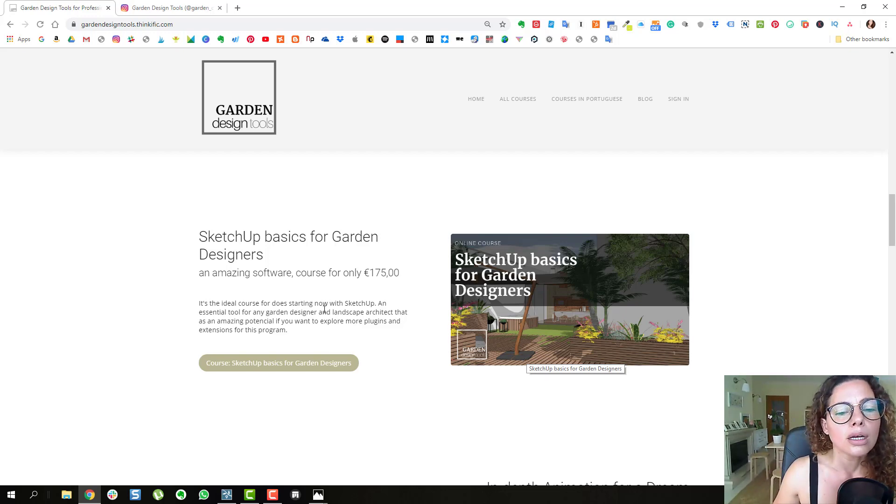
{"action": "scroll", "coordinate": [520, 282], "scroll_direction": "up", "scroll_amount": 4}
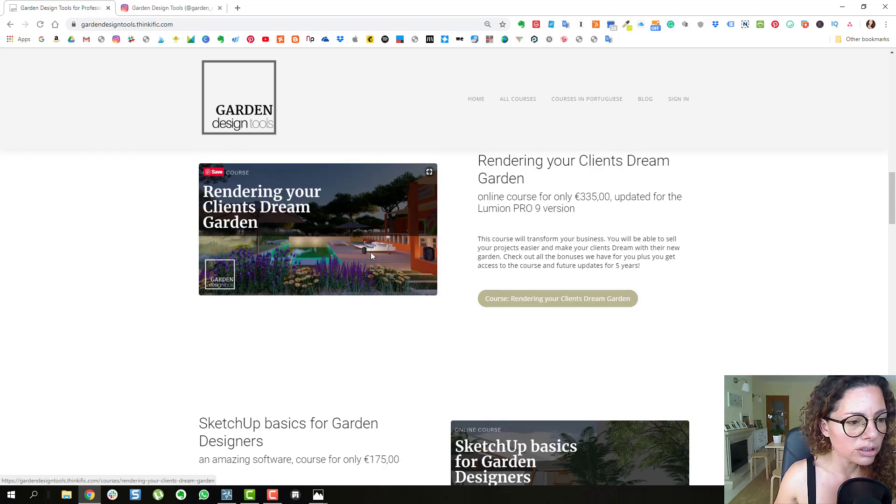
{"action": "scroll", "coordinate": [621, 322], "scroll_direction": "up", "scroll_amount": 8}
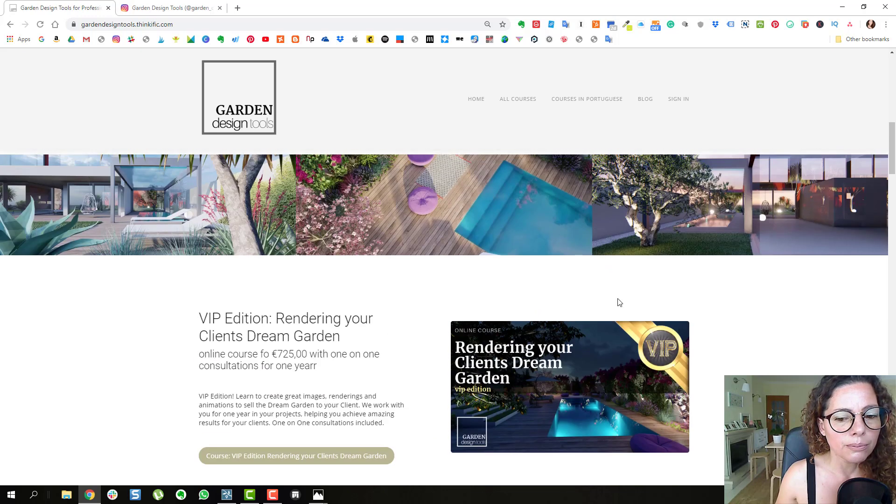
{"action": "scroll", "coordinate": [226, 434], "scroll_direction": "down", "scroll_amount": 5}
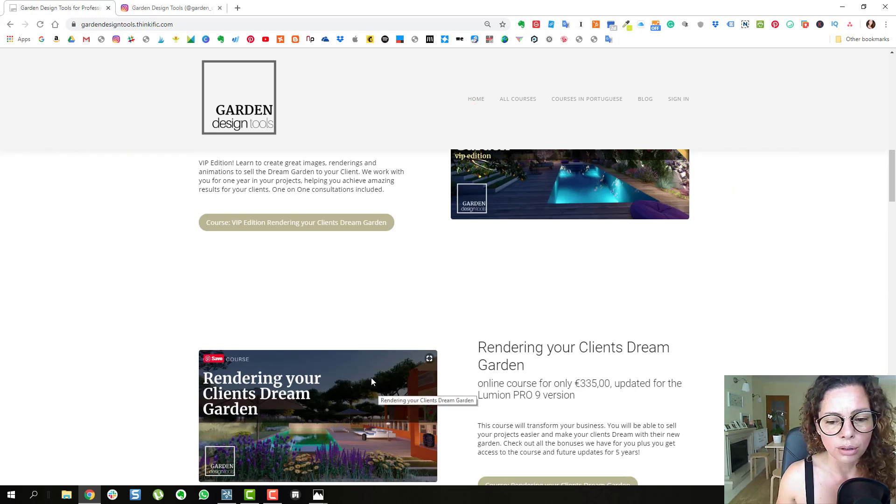
{"action": "scroll", "coordinate": [670, 338], "scroll_direction": "down", "scroll_amount": 2}
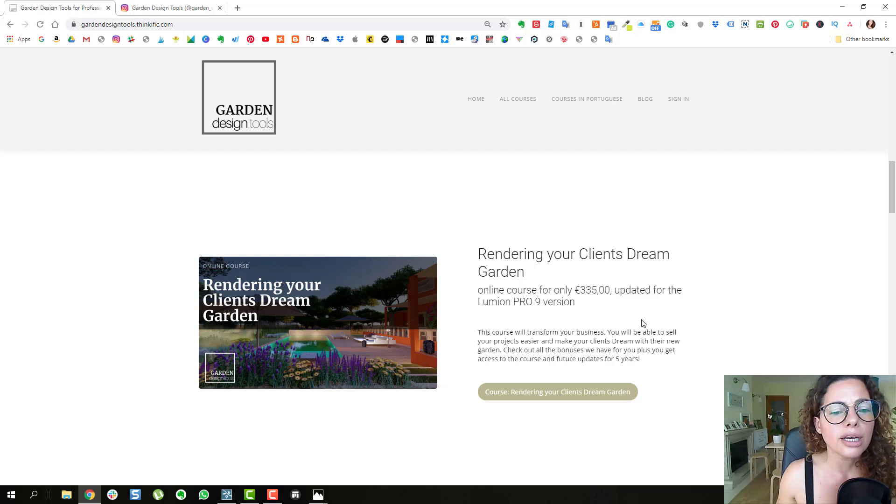
{"action": "scroll", "coordinate": [640, 323], "scroll_direction": "up", "scroll_amount": 15}
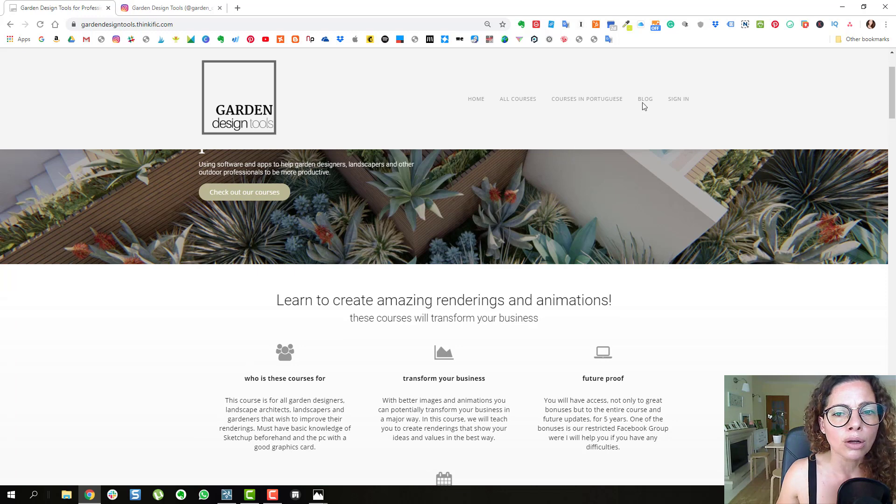
Step: Open the Garden Design Tools blog and look over its latest posts
{"action": "left_click", "coordinate": [643, 100]}
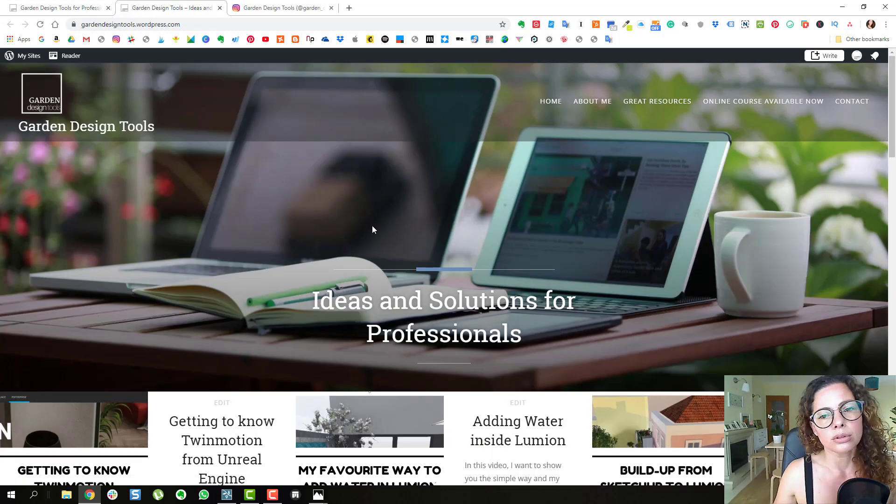
{"action": "scroll", "coordinate": [374, 231], "scroll_direction": "down", "scroll_amount": 3}
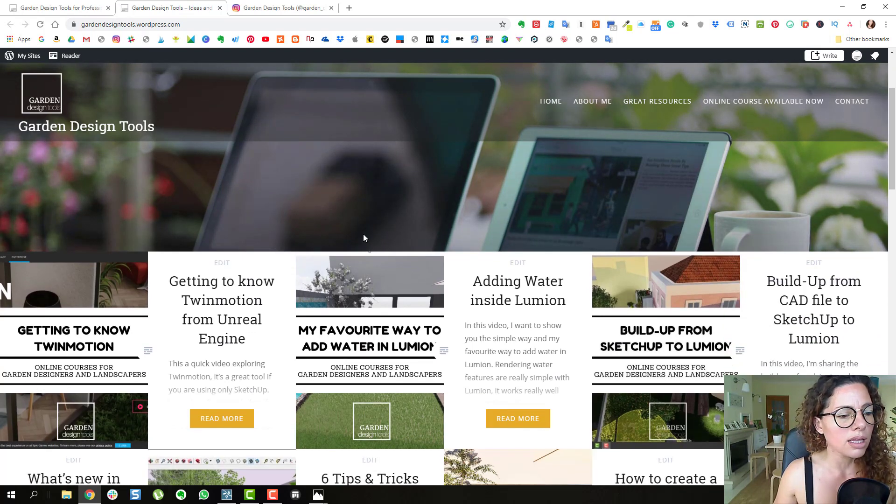